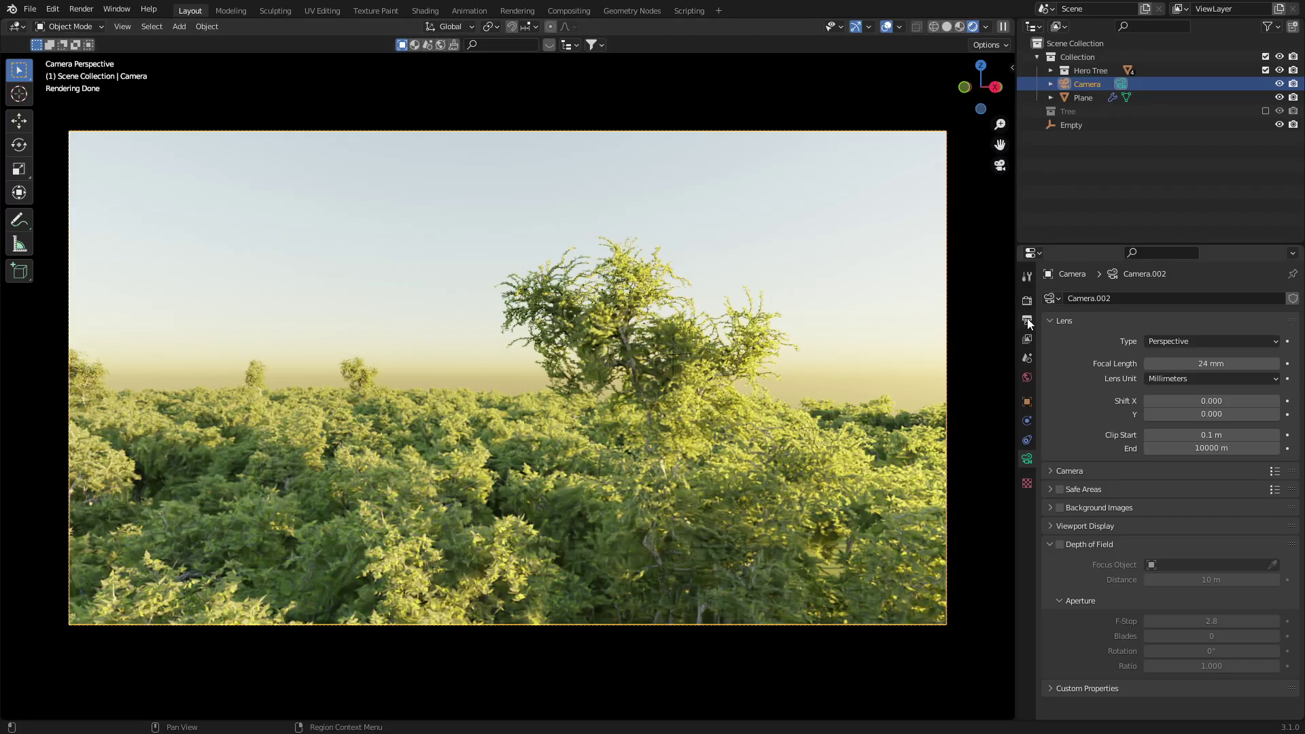
# - Enable the view layer's Mist pass and the camera's Show Mist viewport display
pyautogui.click(1027, 339)
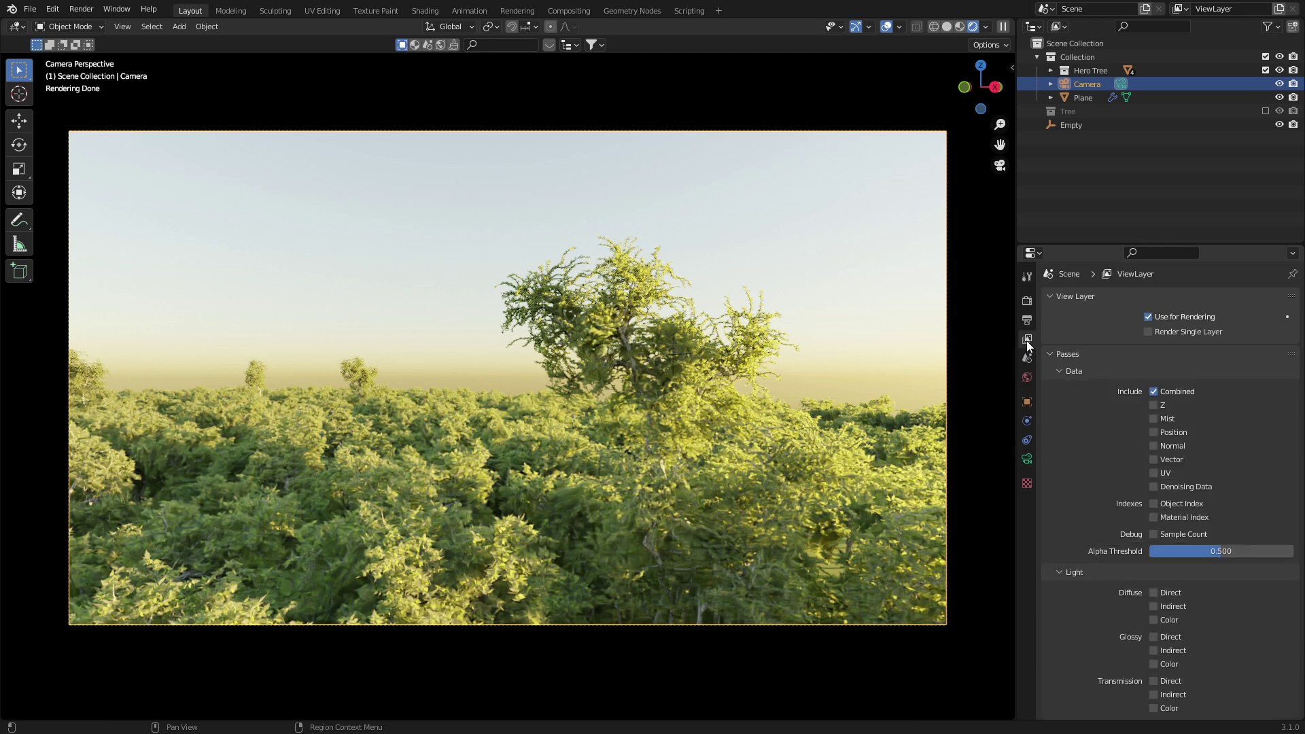
pyautogui.click(1152, 419)
pyautogui.click(1026, 462)
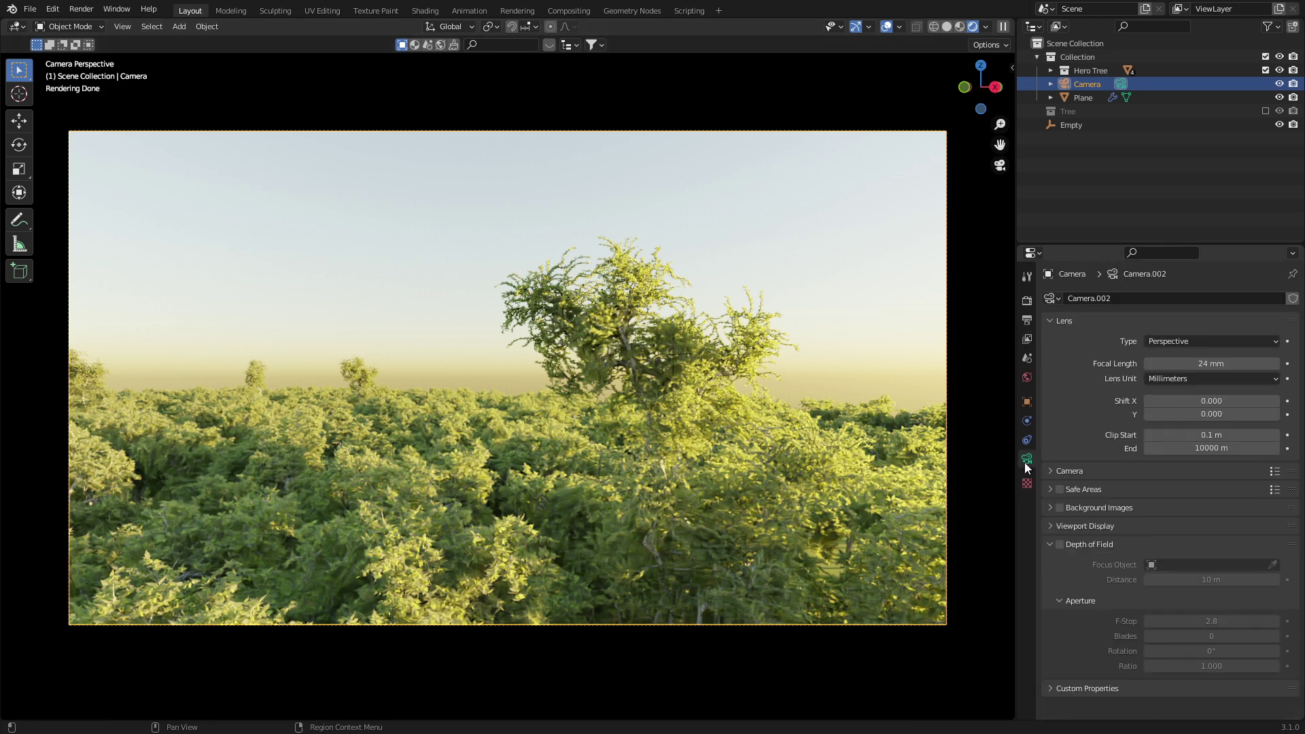
pyautogui.click(1049, 526)
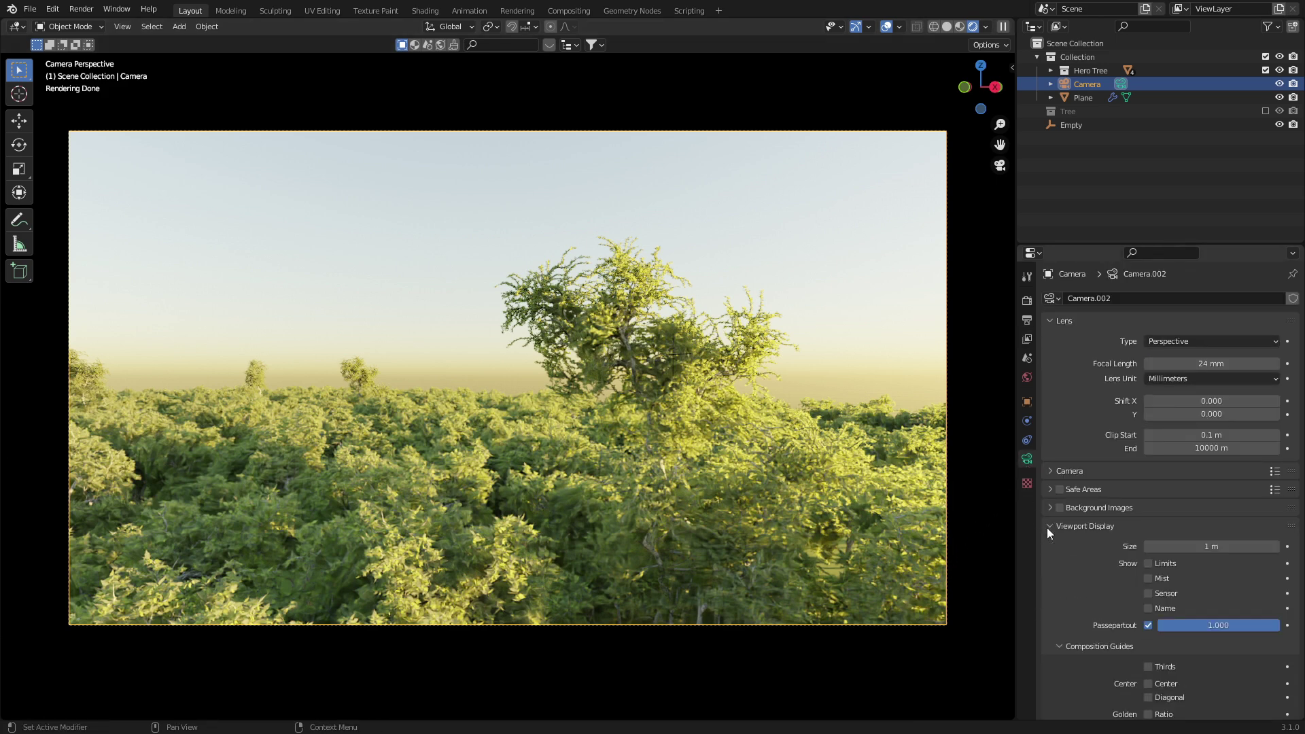
pyautogui.click(1148, 578)
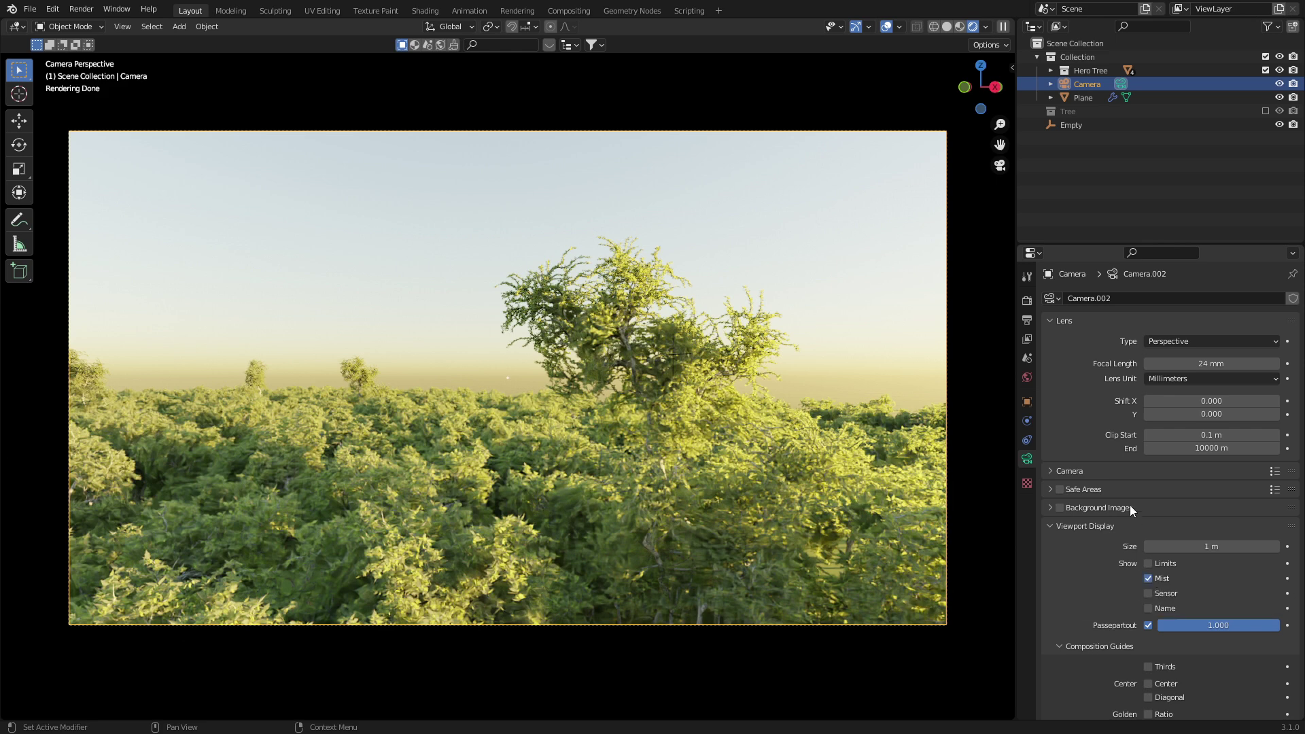
# - Open the World mist pass settings (Start 5 m, Depth 315 m) and orbit the solid-shaded forest view
pyautogui.click(1028, 380)
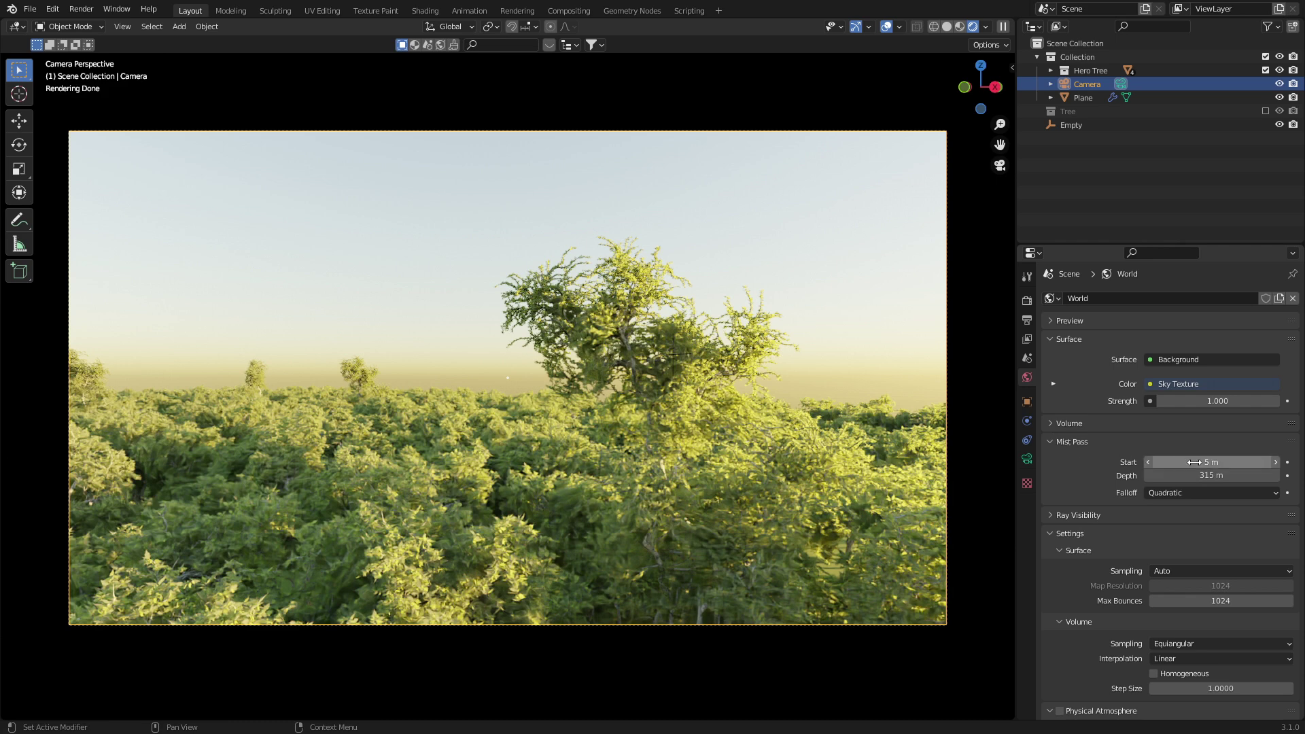
pyautogui.click(946, 27)
pyautogui.moveTo(858, 405)
pyautogui.mouseDown(button='middle')
pyautogui.moveTo(822, 438)
pyautogui.moveTo(725, 427)
pyautogui.mouseUp(button='middle')
pyautogui.scroll(-4, 823, 438)
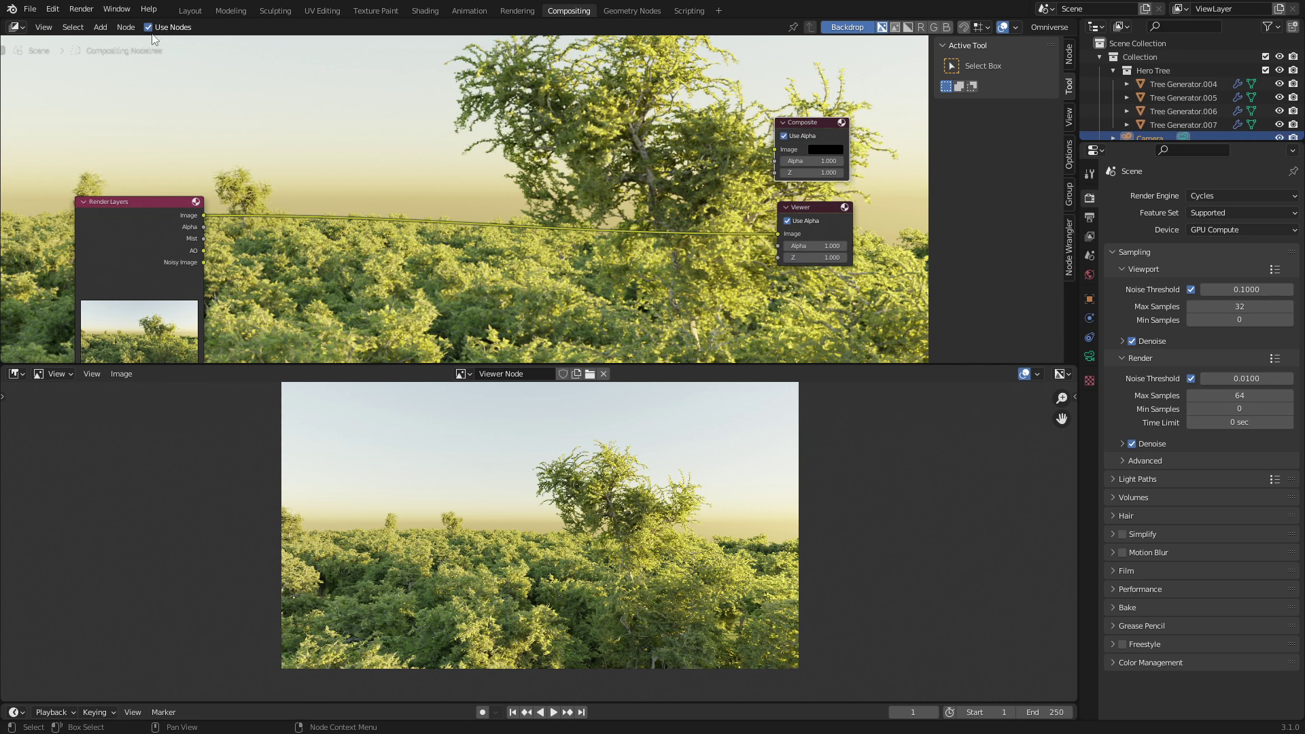
# - Add a ColorRamp node, link the Mist output to its Fac, and preview it in the Viewer
pyautogui.hotkey('shift', 'a')
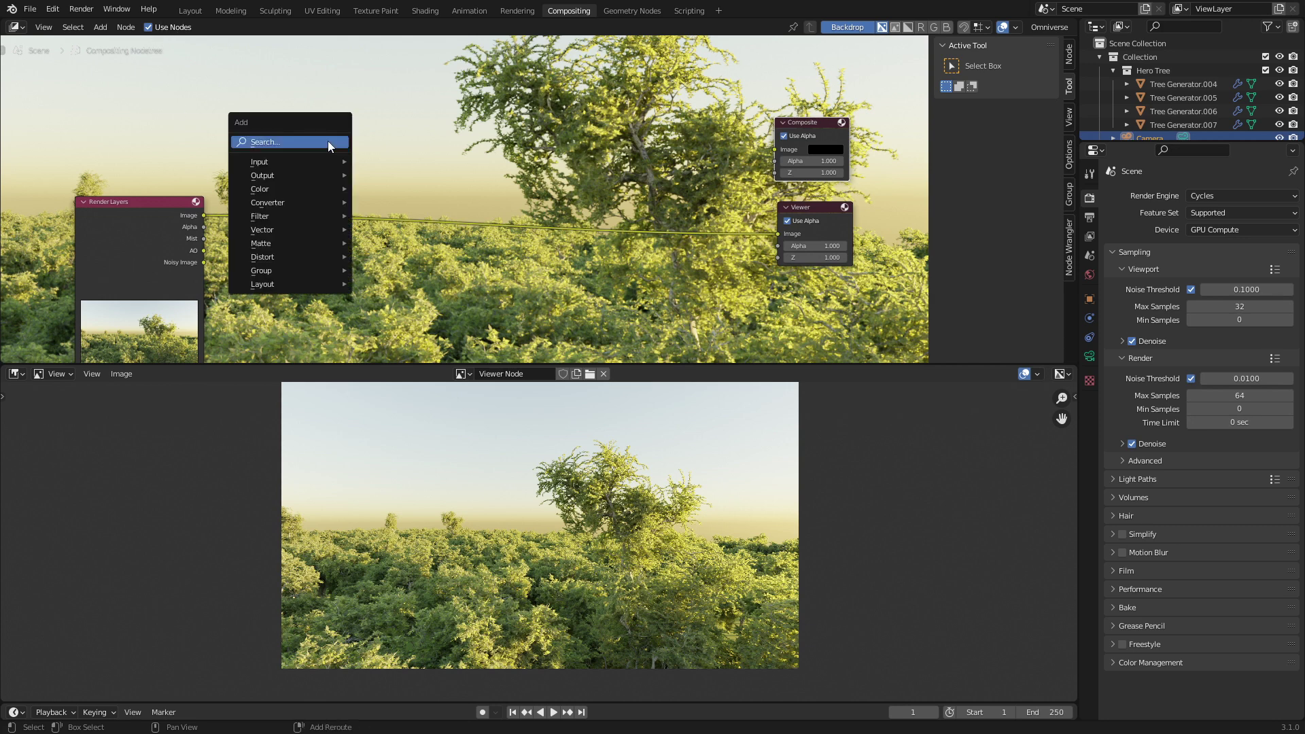
pyautogui.click(328, 141)
pyautogui.write('col')
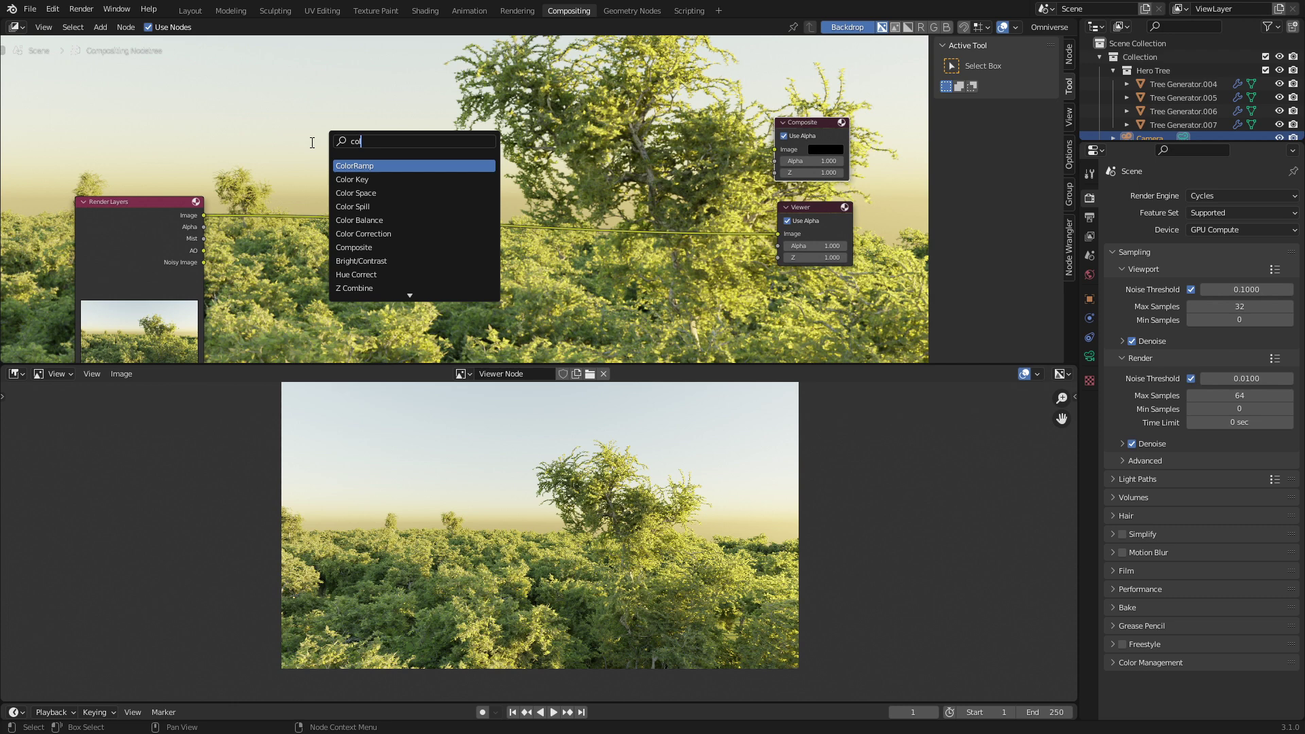
pyautogui.press('Return')
pyautogui.click(277, 67)
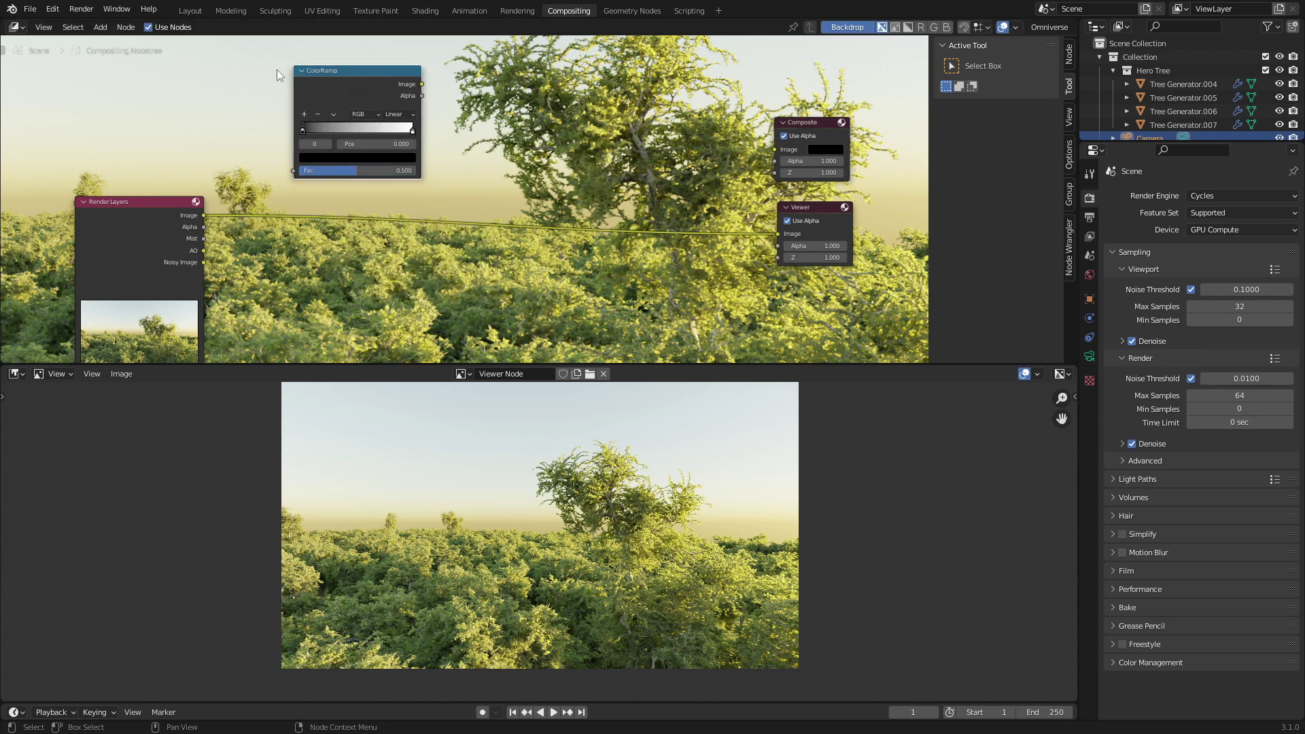
pyautogui.moveTo(206, 238); pyautogui.dragTo(207, 236)
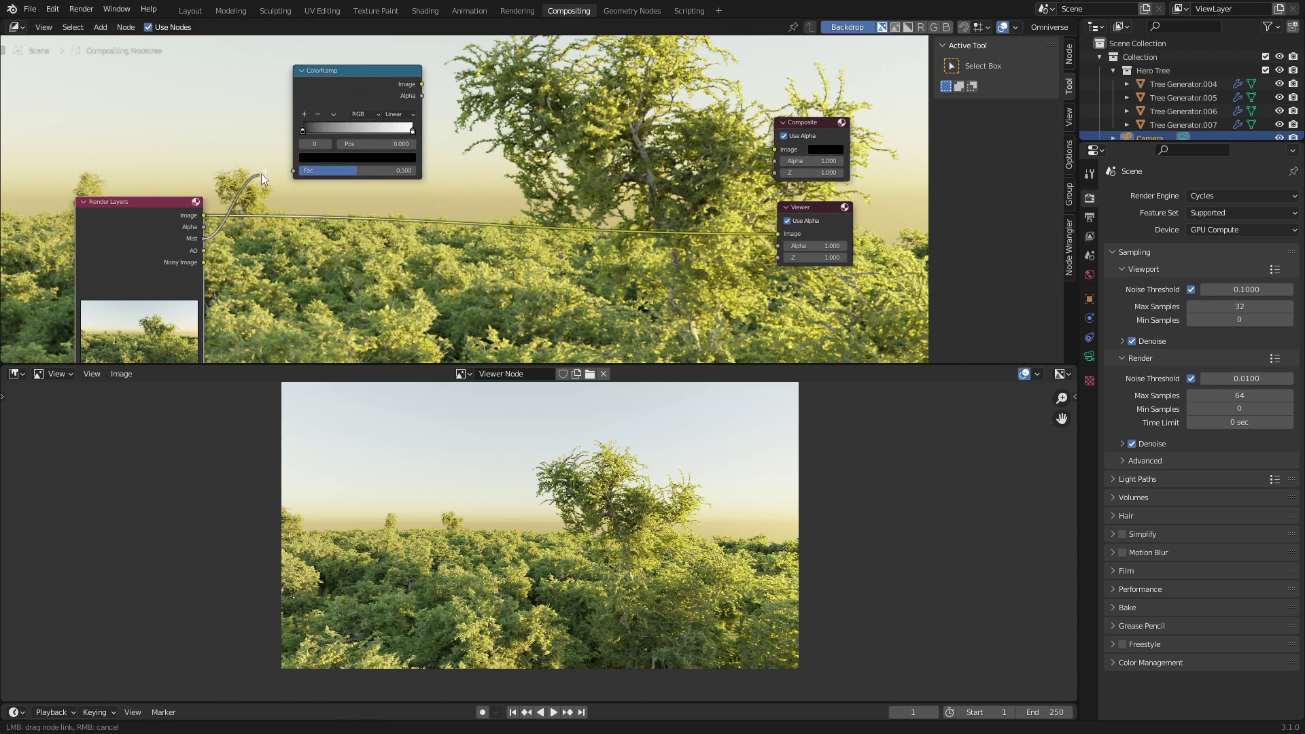
pyautogui.moveTo(261, 173); pyautogui.dragTo(295, 172)
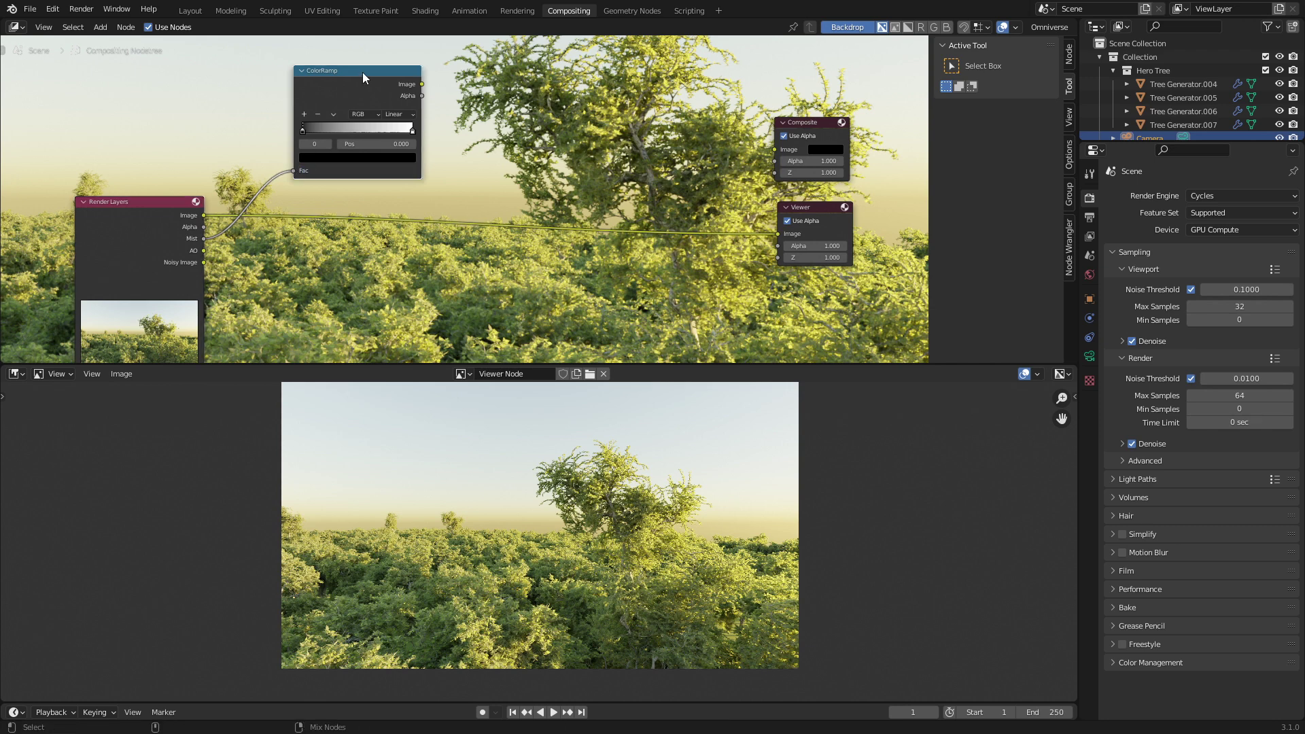
pyautogui.keyDown('ctrl'); pyautogui.keyDown('shift'); pyautogui.click(361, 72); pyautogui.keyUp('shift'); pyautogui.keyUp('ctrl')
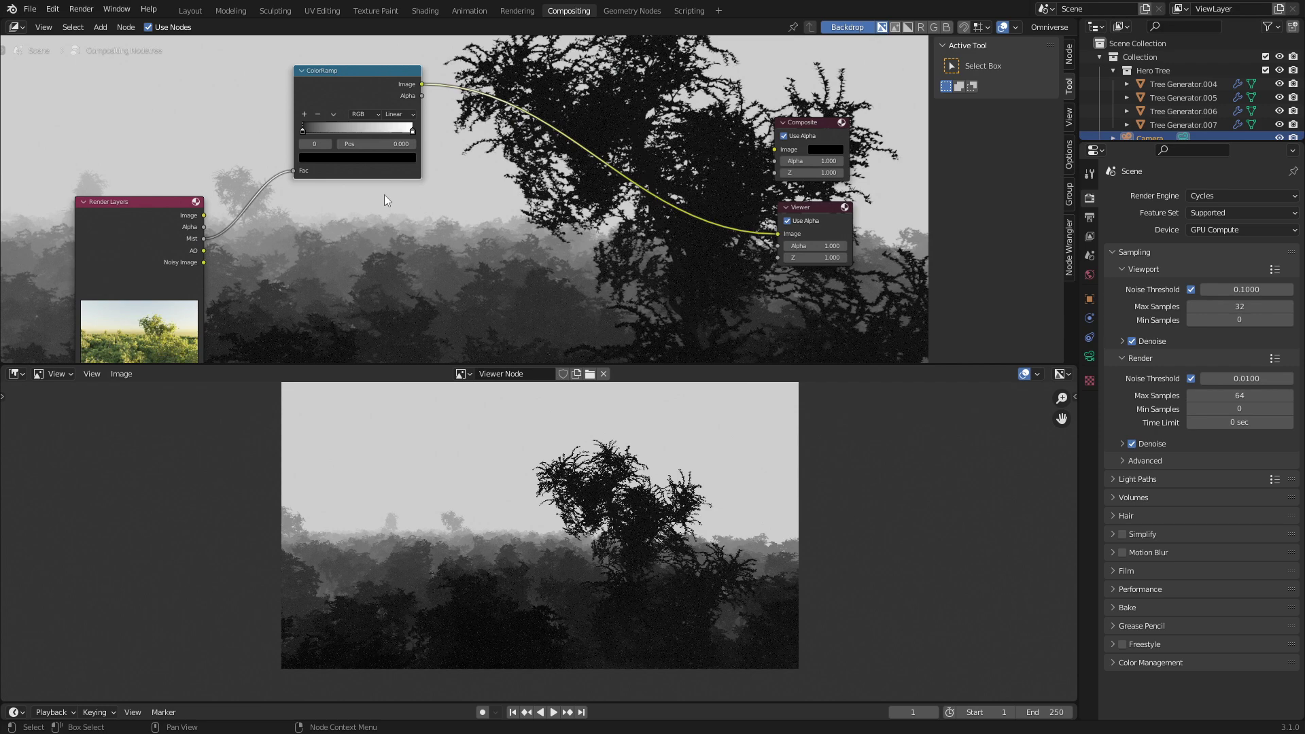
# - Move the ColorRamp black stop to 0.273 and pull the white stop inward for stronger contrast
pyautogui.moveTo(304, 129)
pyautogui.mouseDown()
pyautogui.moveTo(340, 133)
pyautogui.moveTo(325, 133)
pyautogui.mouseUp()
pyautogui.moveTo(413, 130); pyautogui.dragTo(454, 138)
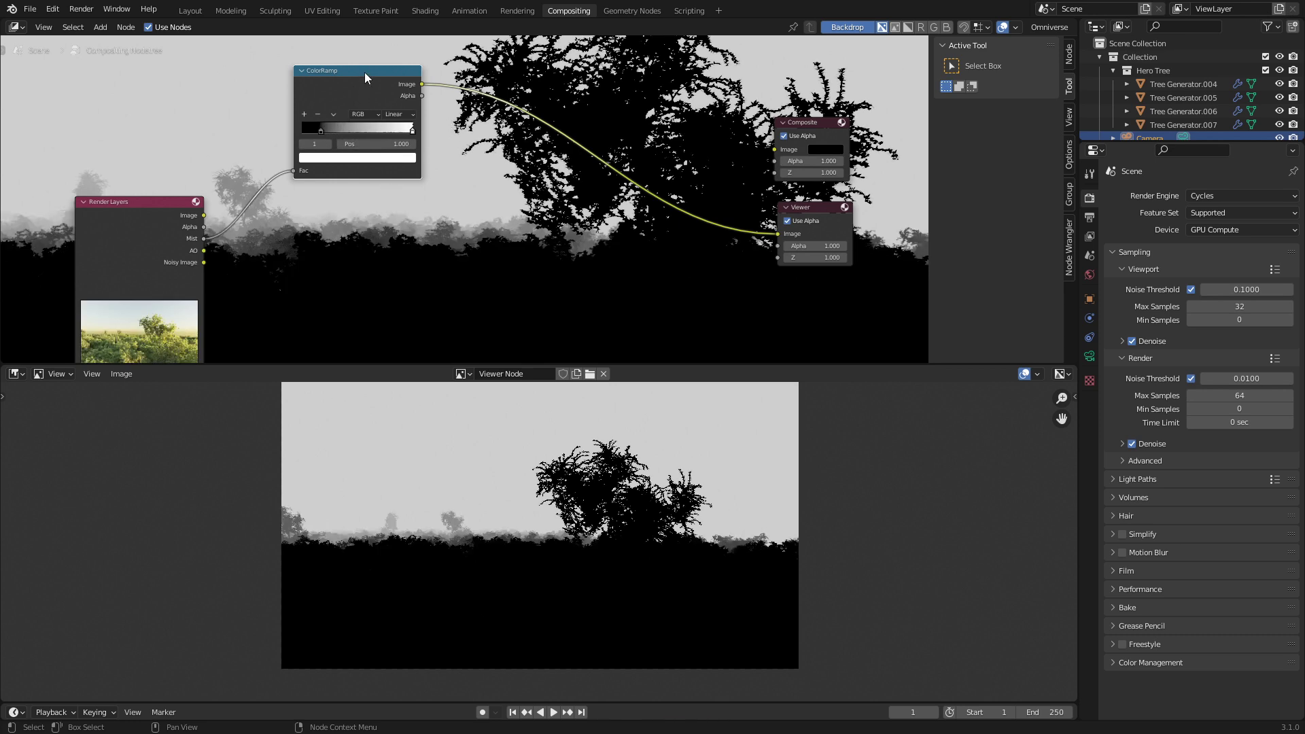
pyautogui.moveTo(364, 72); pyautogui.dragTo(352, 72)
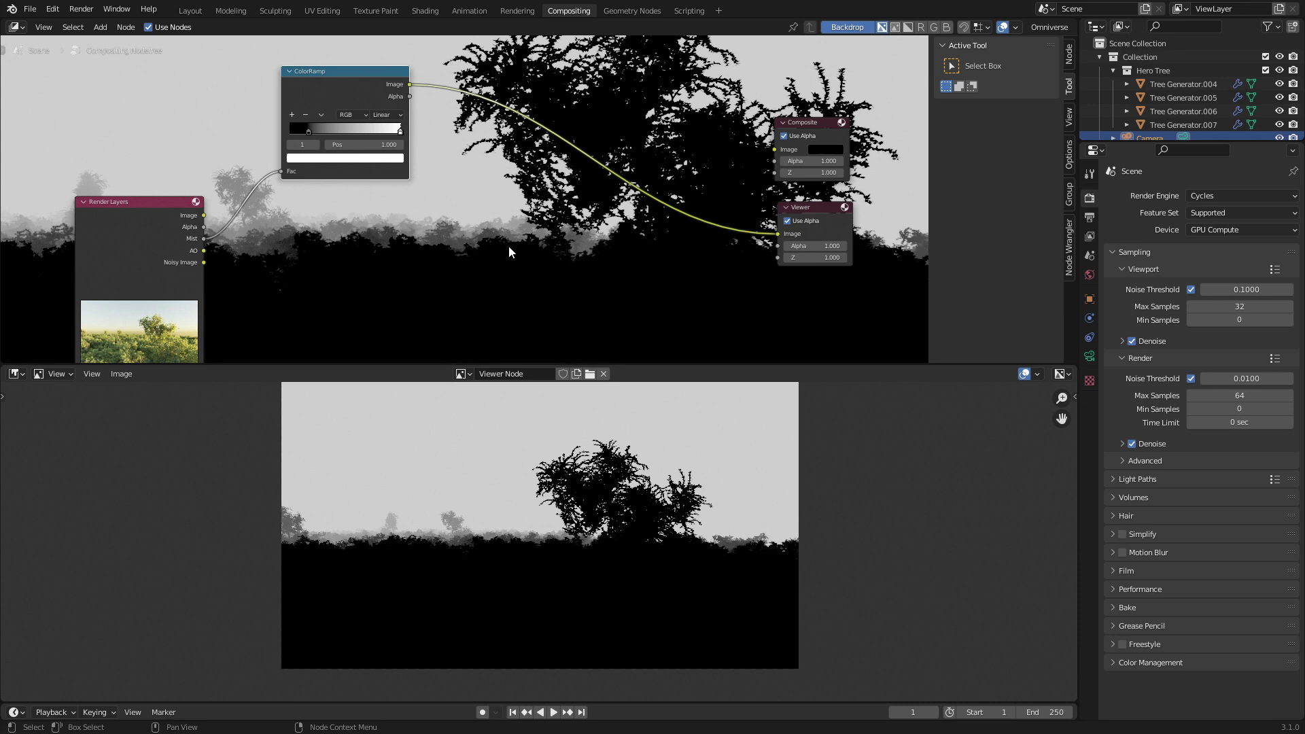
# - Insert a Mix node on the ColorRamp-to-Viewer link
pyautogui.hotkey('shift', 'a')
pyautogui.click(491, 227)
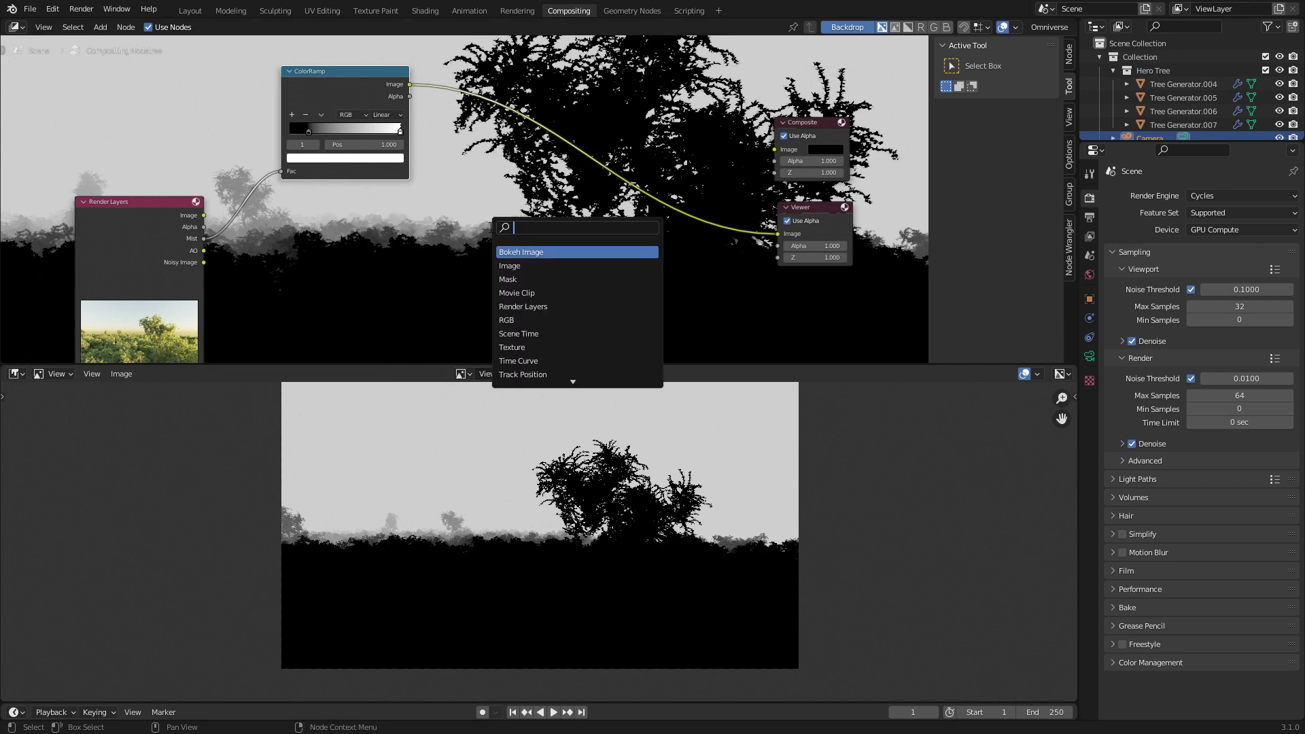
pyautogui.write('mix')
pyautogui.press('Return')
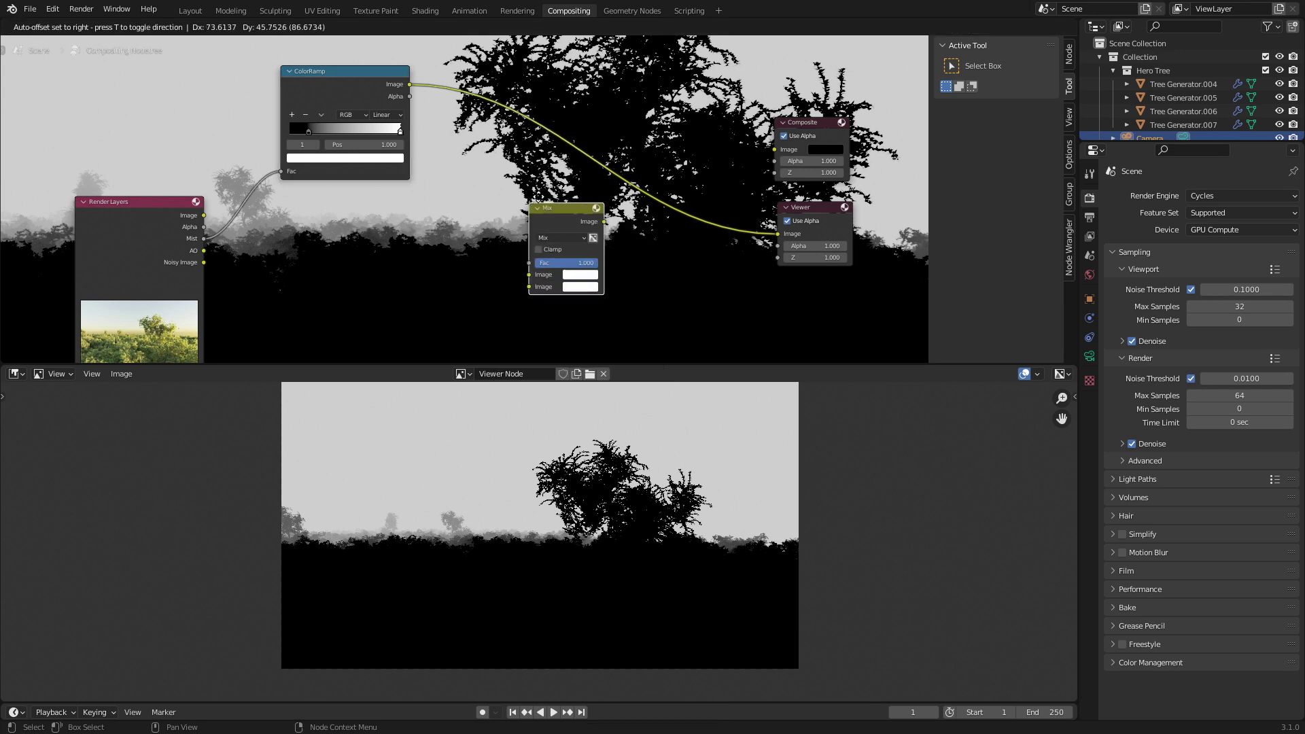
pyautogui.click(594, 211)
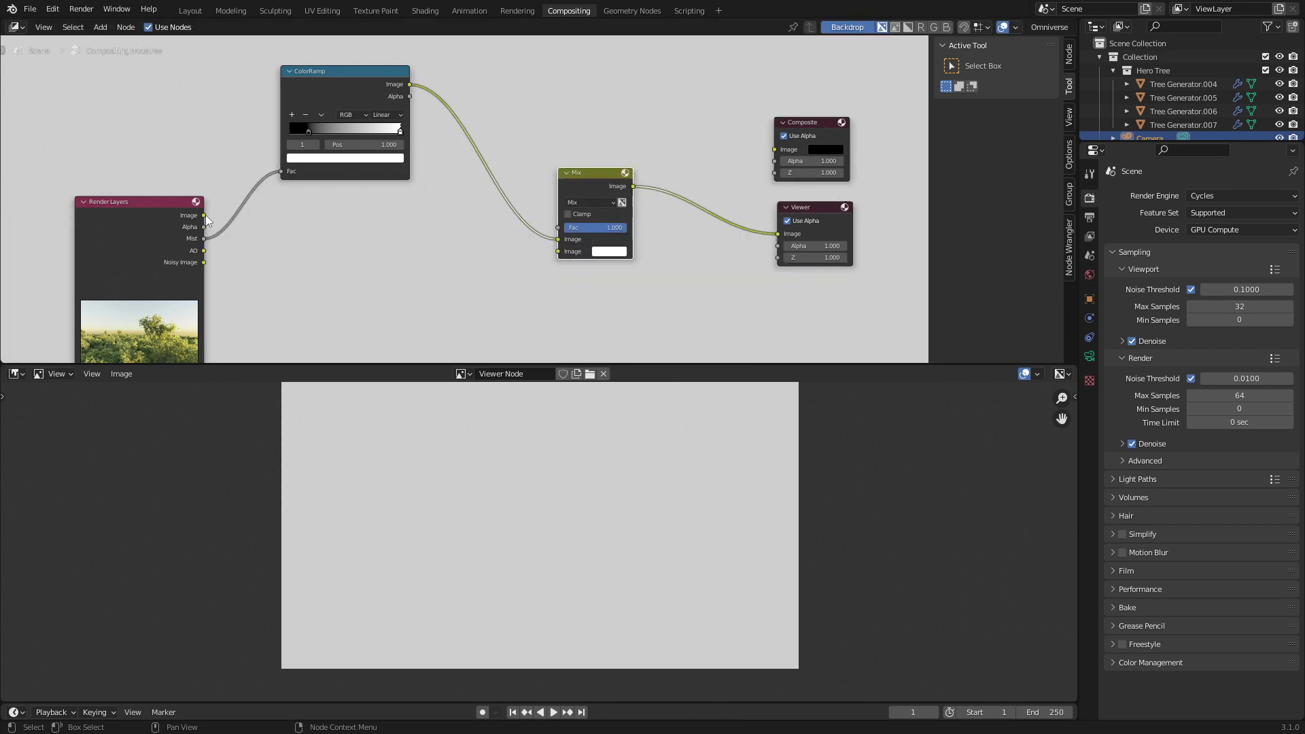
# - Feed the forest render Image into the Mix node, set it to Add, and tidy the node layout
pyautogui.moveTo(203, 215); pyautogui.dragTo(558, 252)
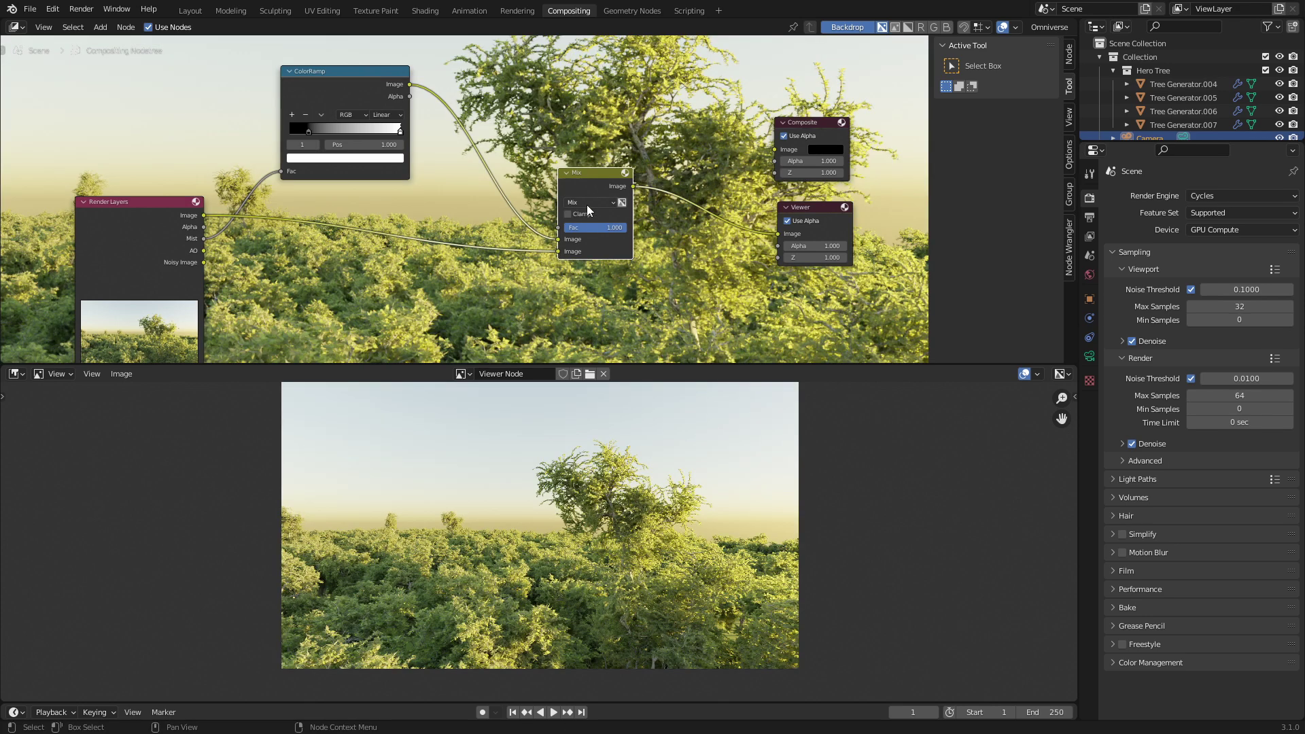
pyautogui.click(588, 207)
pyautogui.click(591, 312)
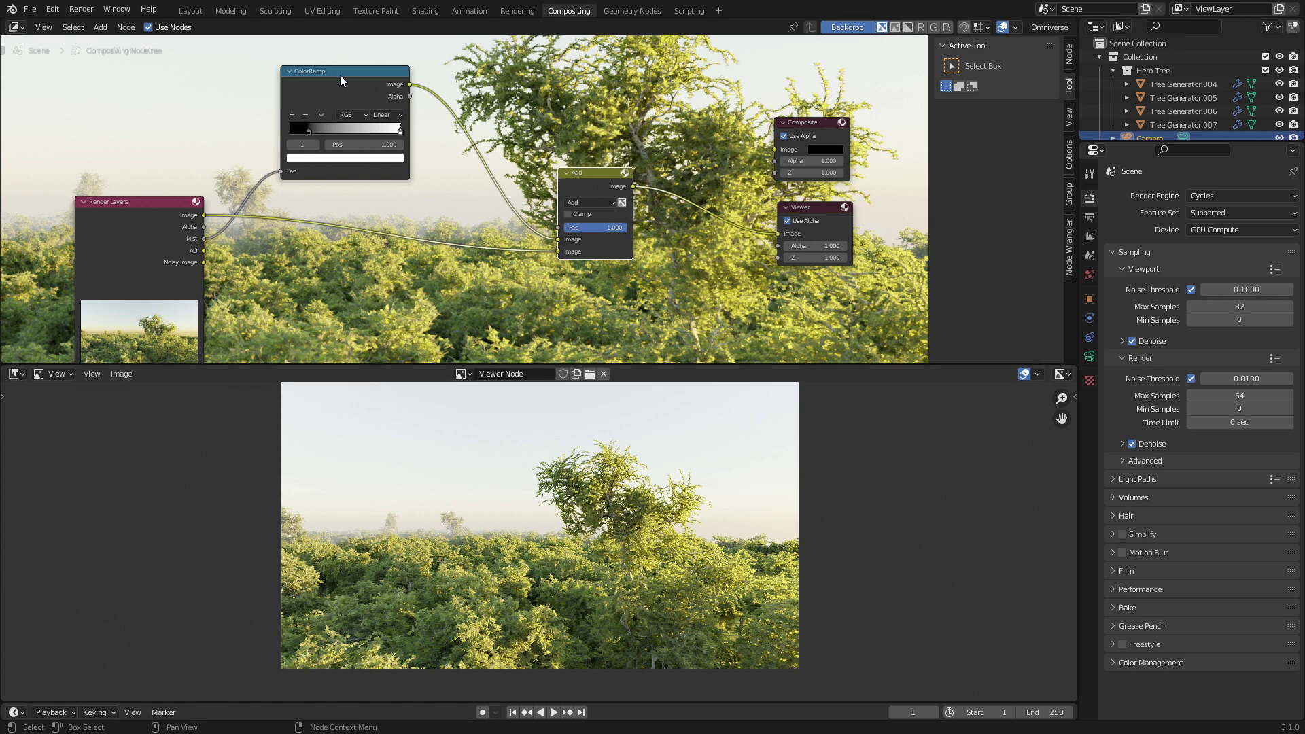
pyautogui.moveTo(340, 75); pyautogui.dragTo(285, 80)
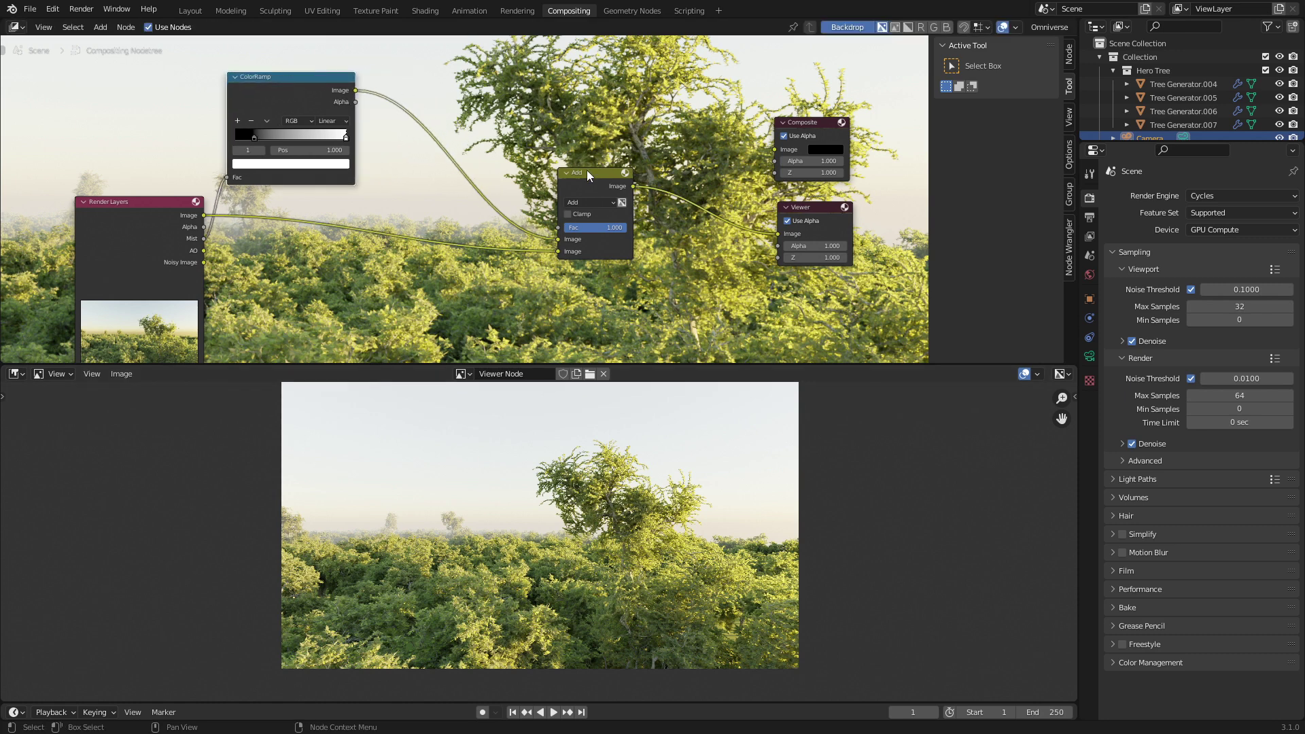
pyautogui.moveTo(586, 170); pyautogui.dragTo(641, 182)
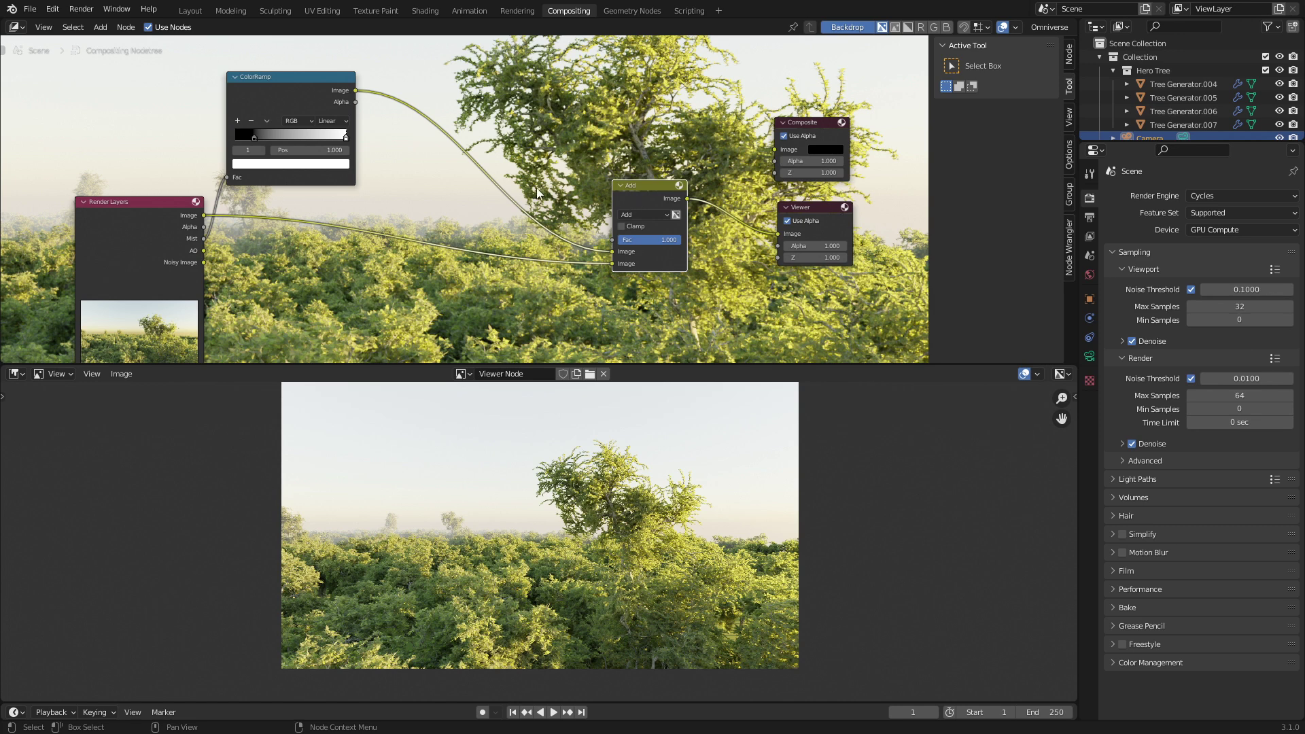
# - Insert a second Mix node between the ColorRamp and the Add node
pyautogui.hotkey('shift', 'a')
pyautogui.click(425, 126)
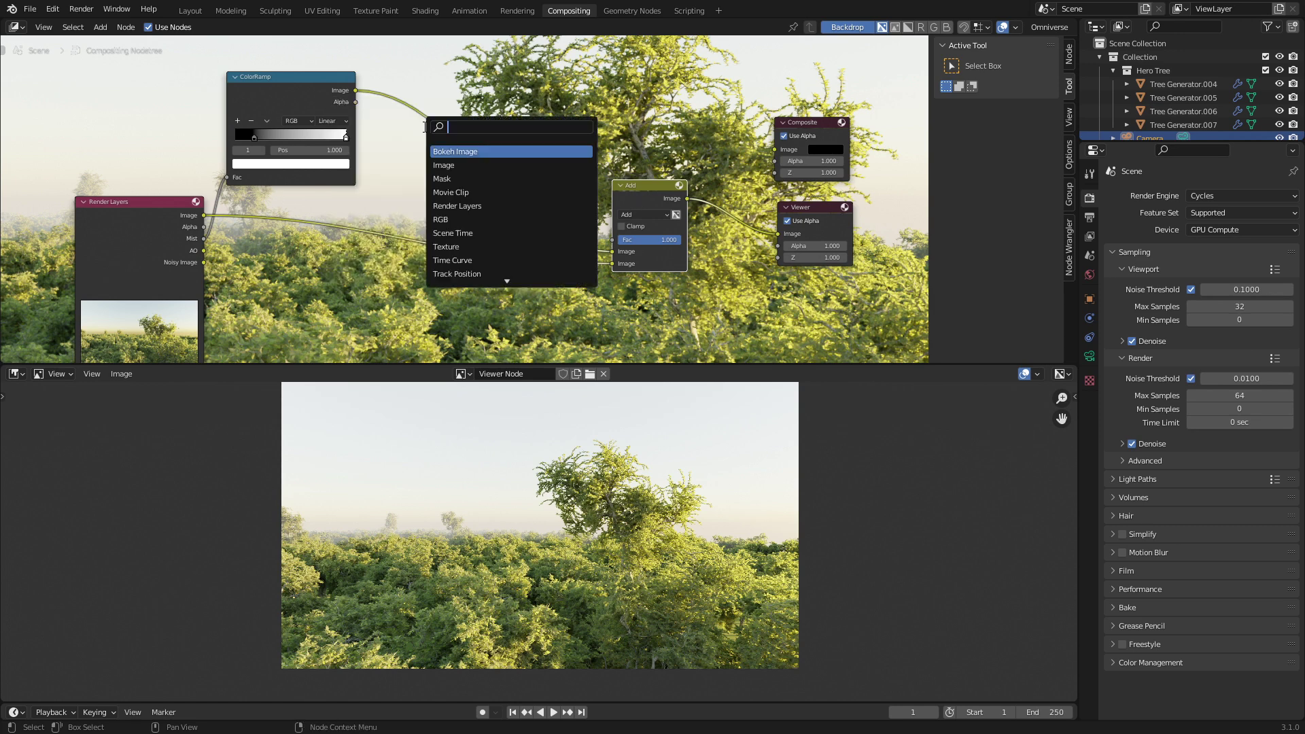
pyautogui.write('mix')
pyautogui.press('Return')
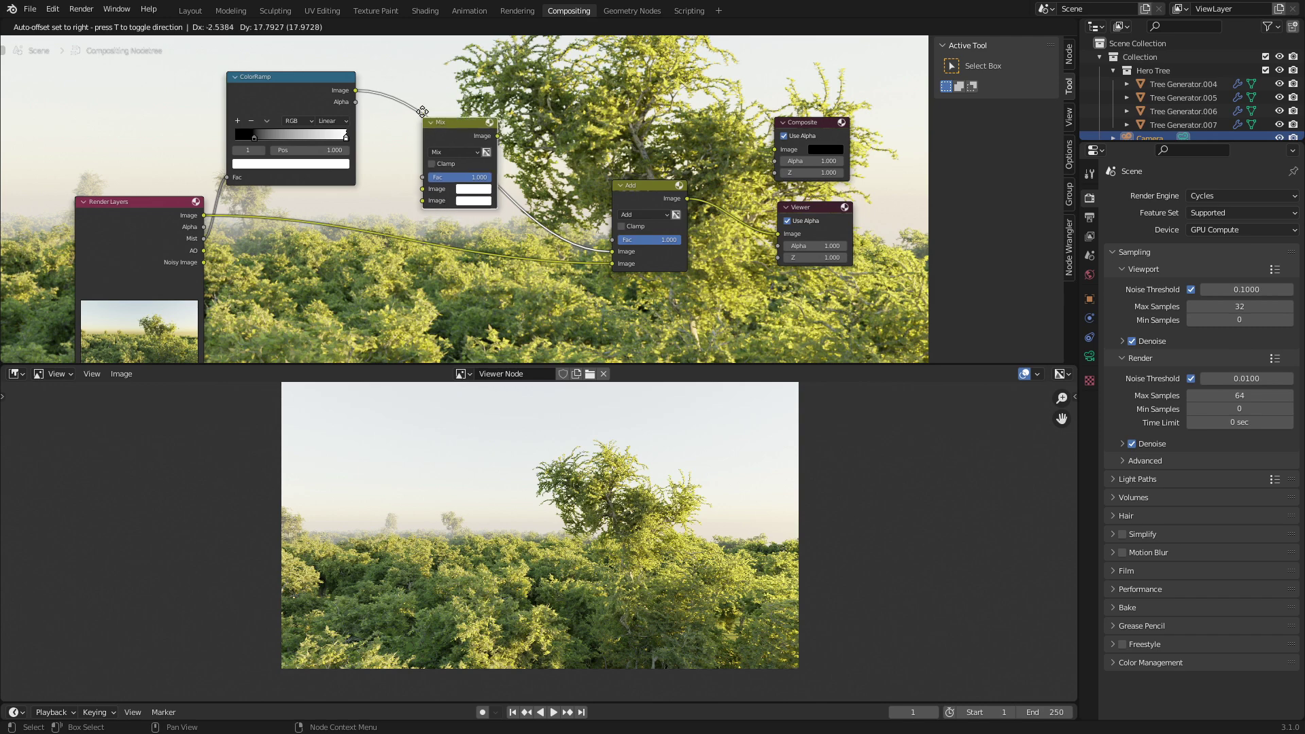
pyautogui.click(427, 86)
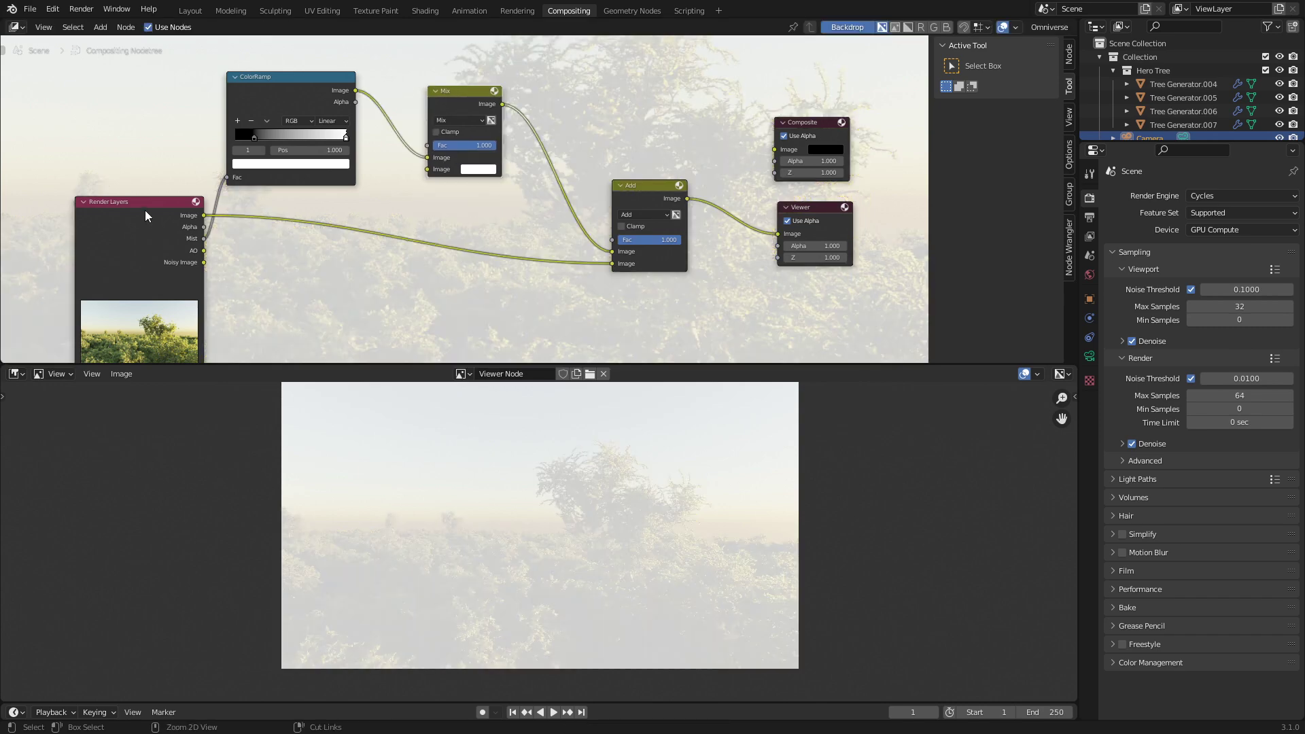
# - Preview the raw render, try sampling a haze colour, then view the new Mix node's output
pyautogui.keyDown('ctrl'); pyautogui.keyDown('shift'); pyautogui.click(145, 210); pyautogui.keyUp('shift'); pyautogui.keyUp('ctrl')
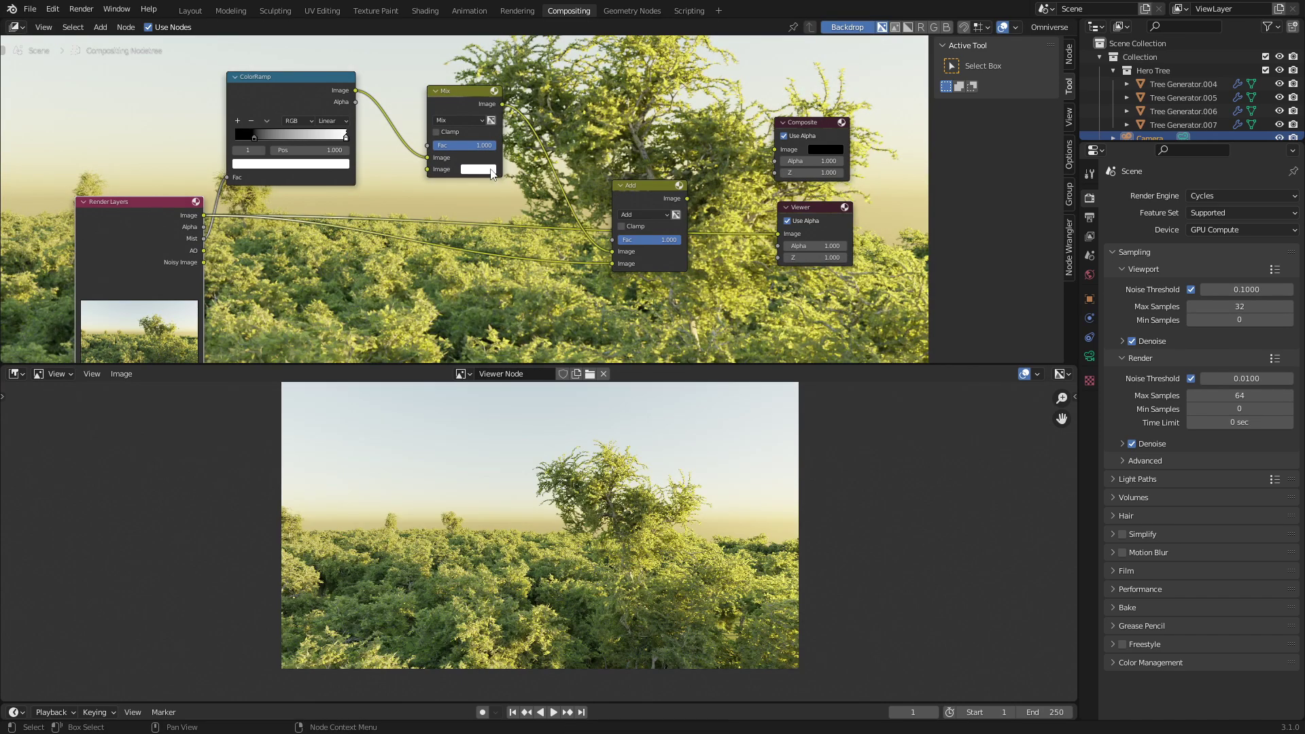
pyautogui.click(477, 170)
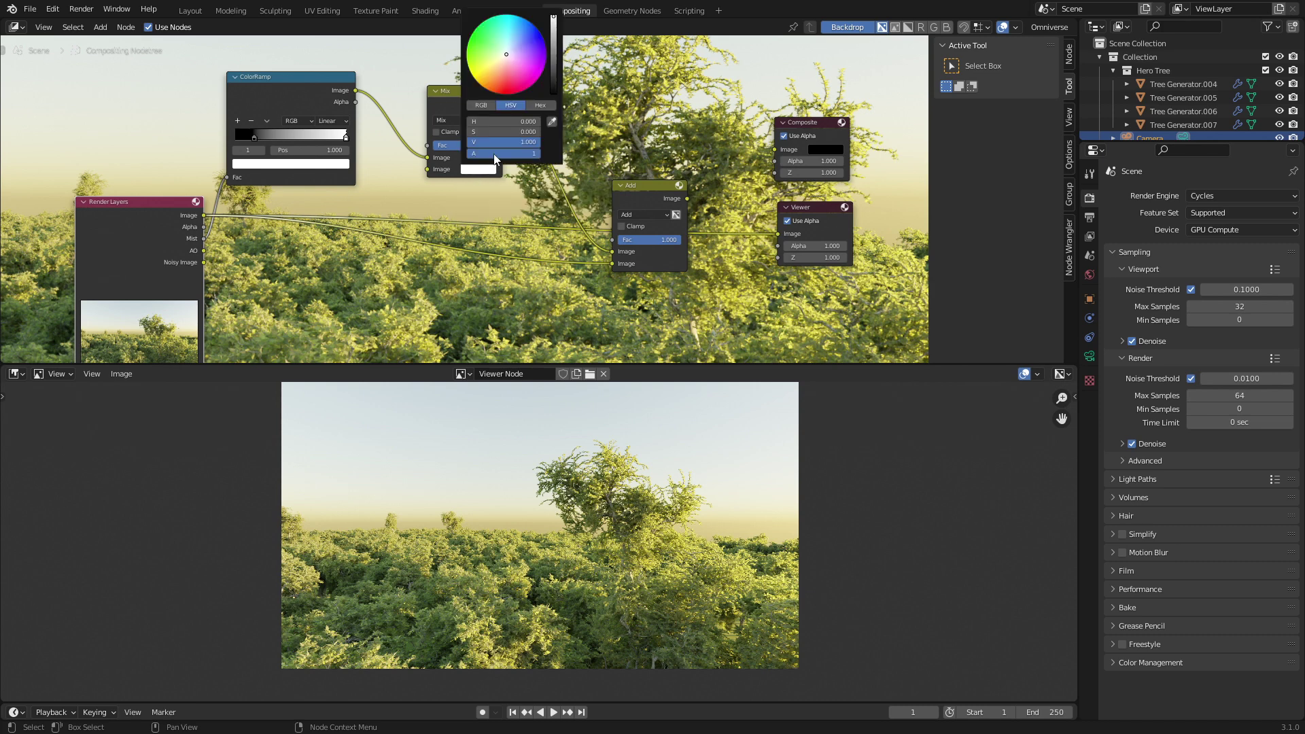
pyautogui.click(552, 121)
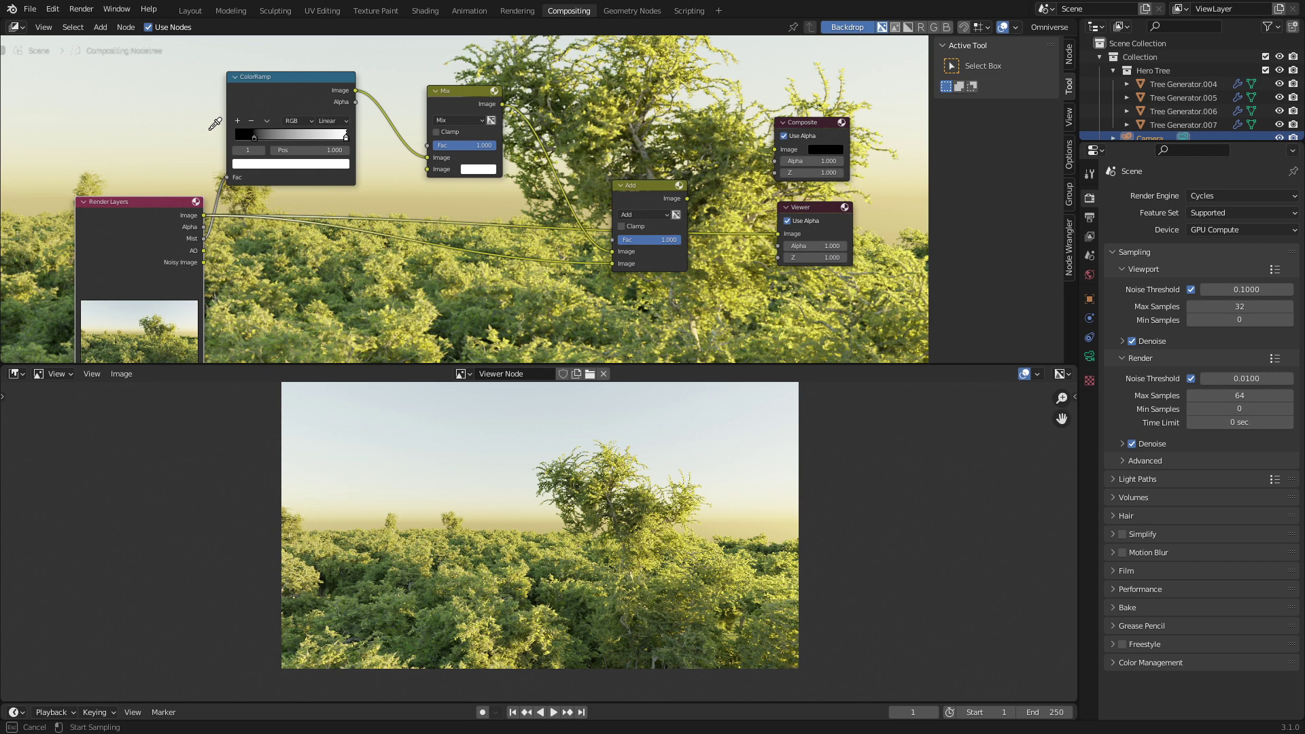
pyautogui.press('Escape')
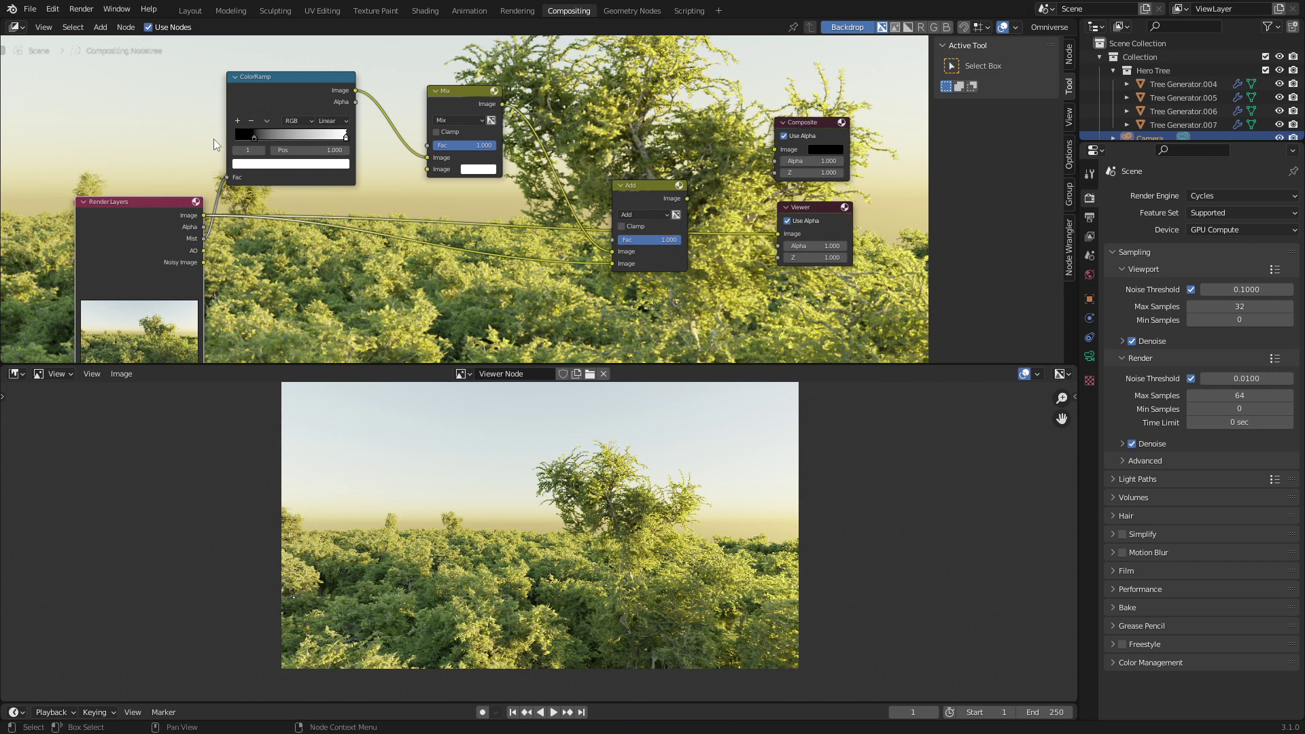
pyautogui.keyDown('ctrl'); pyautogui.keyDown('shift'); pyautogui.click(641, 185); pyautogui.keyUp('shift'); pyautogui.keyUp('ctrl')
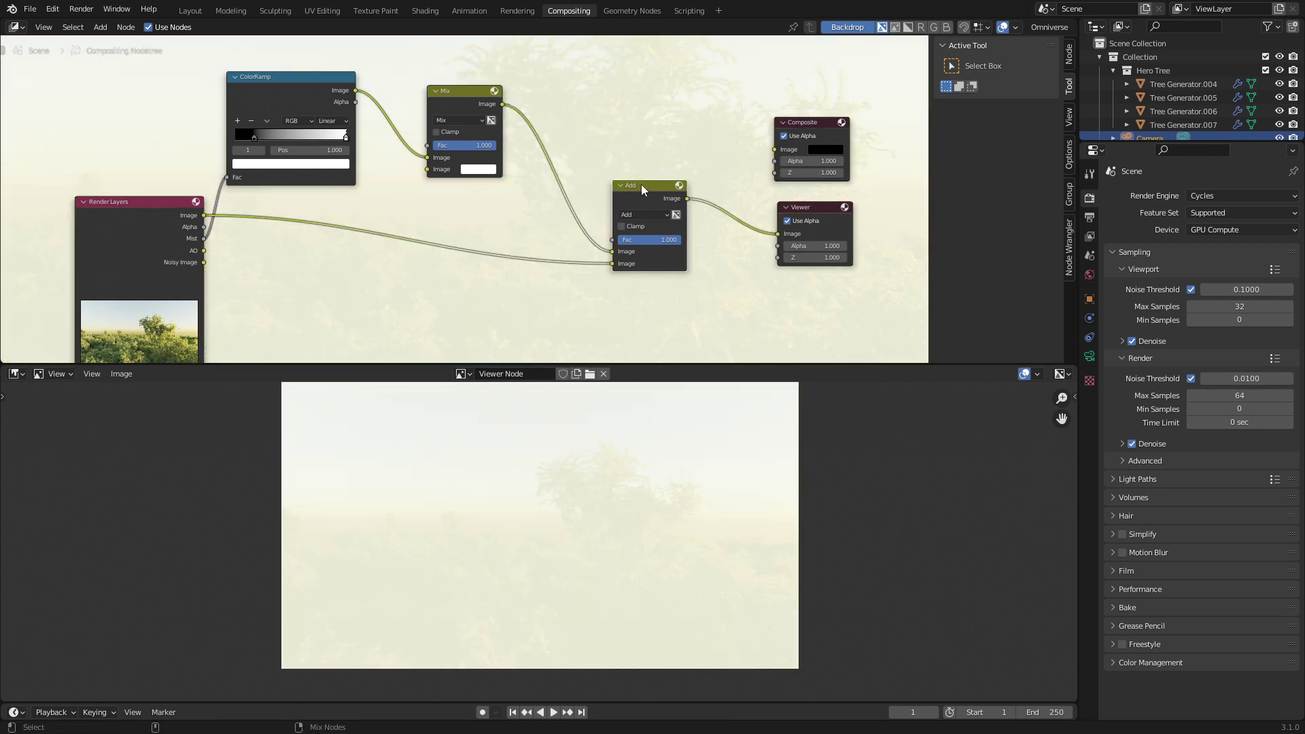
pyautogui.keyDown('ctrl'); pyautogui.keyDown('shift'); pyautogui.click(463, 106); pyautogui.keyUp('shift'); pyautogui.keyUp('ctrl')
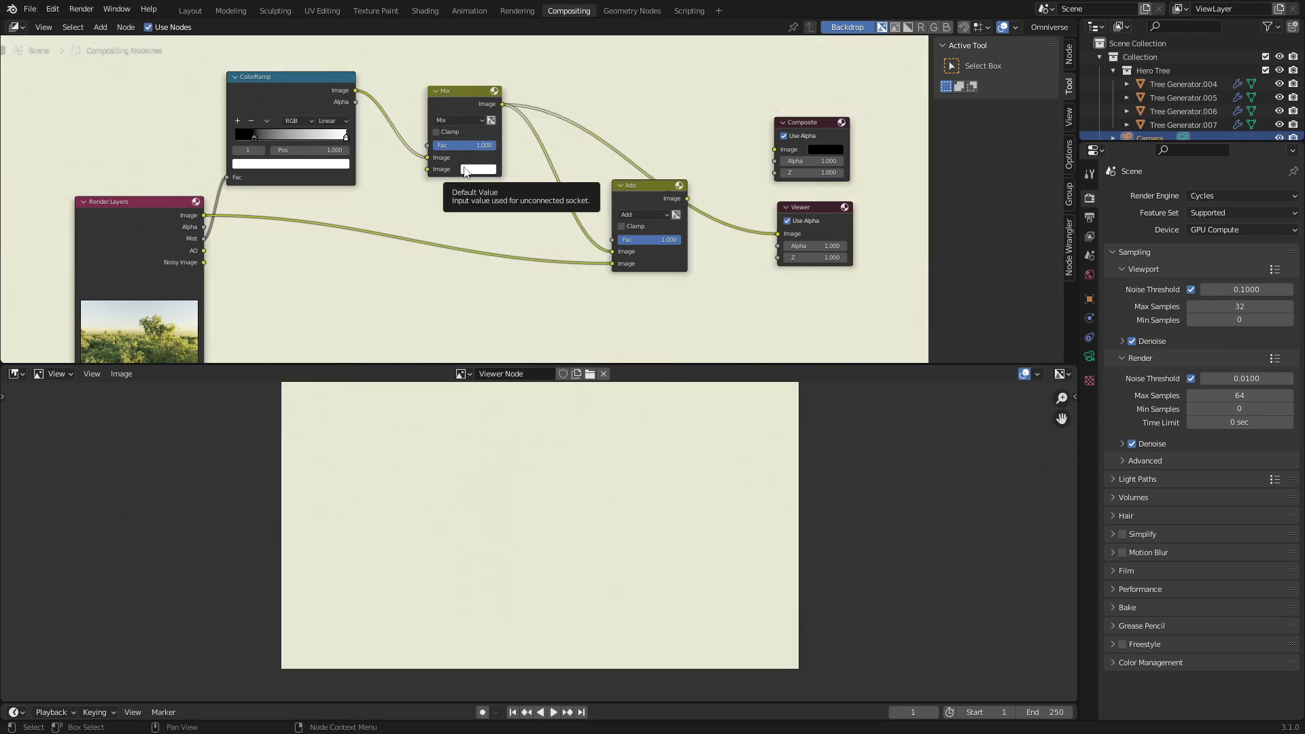
# - Switch the Mix node to Color blending, sample a pale blue sky colour, and preview the Add result
pyautogui.click(472, 120)
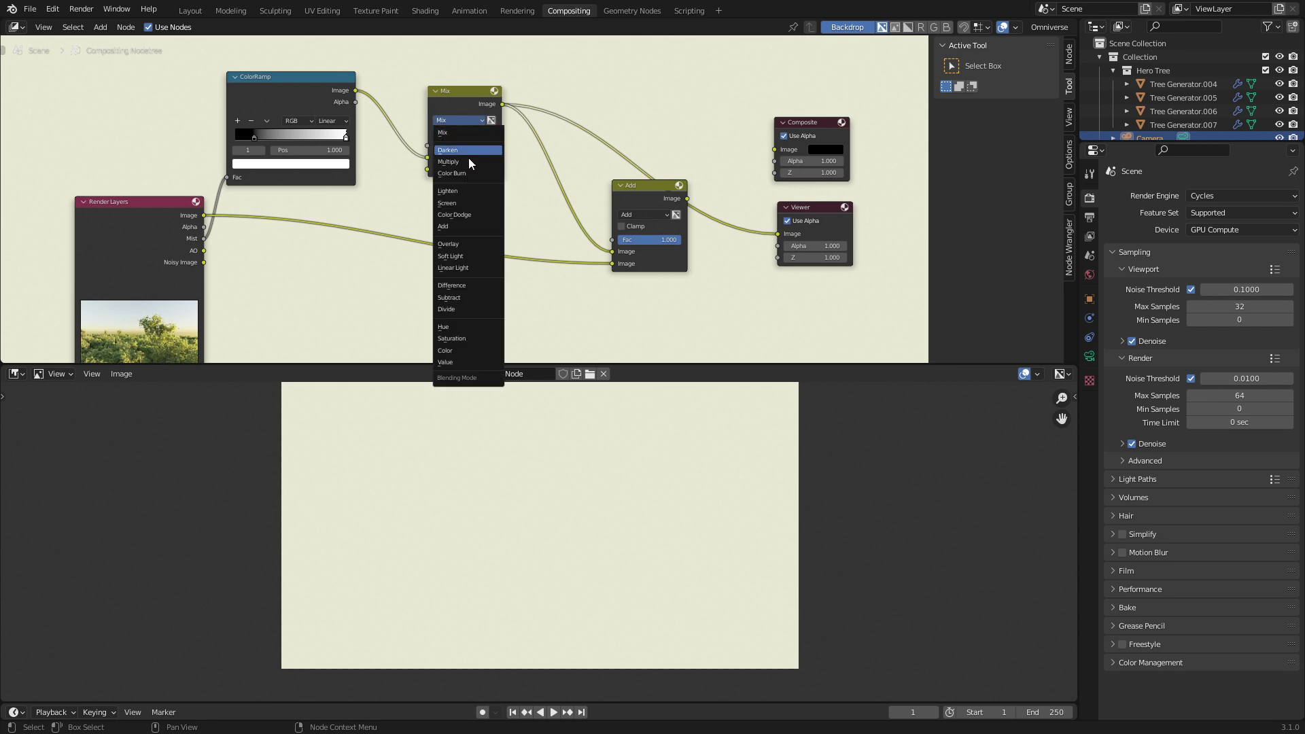
pyautogui.click(466, 350)
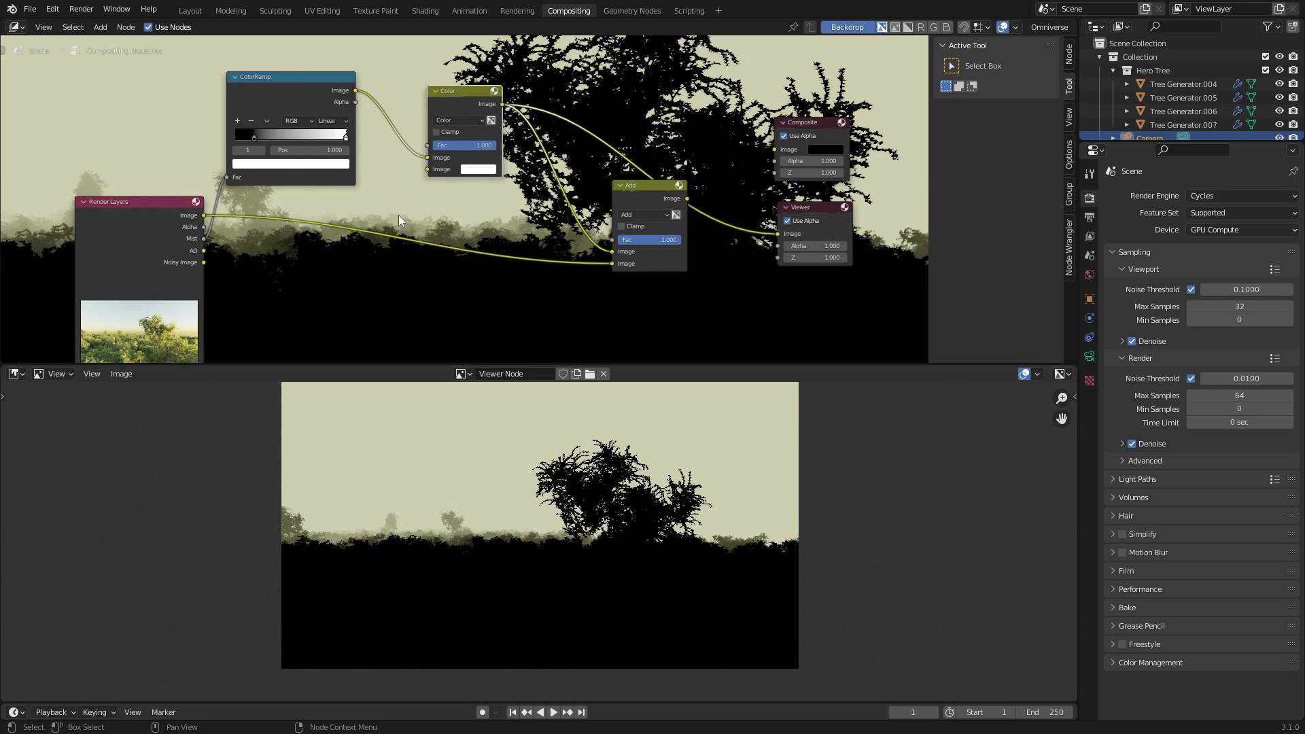
pyautogui.keyDown('ctrl'); pyautogui.keyDown('shift'); pyautogui.click(161, 211); pyautogui.keyUp('shift'); pyautogui.keyUp('ctrl')
pyautogui.click(476, 169)
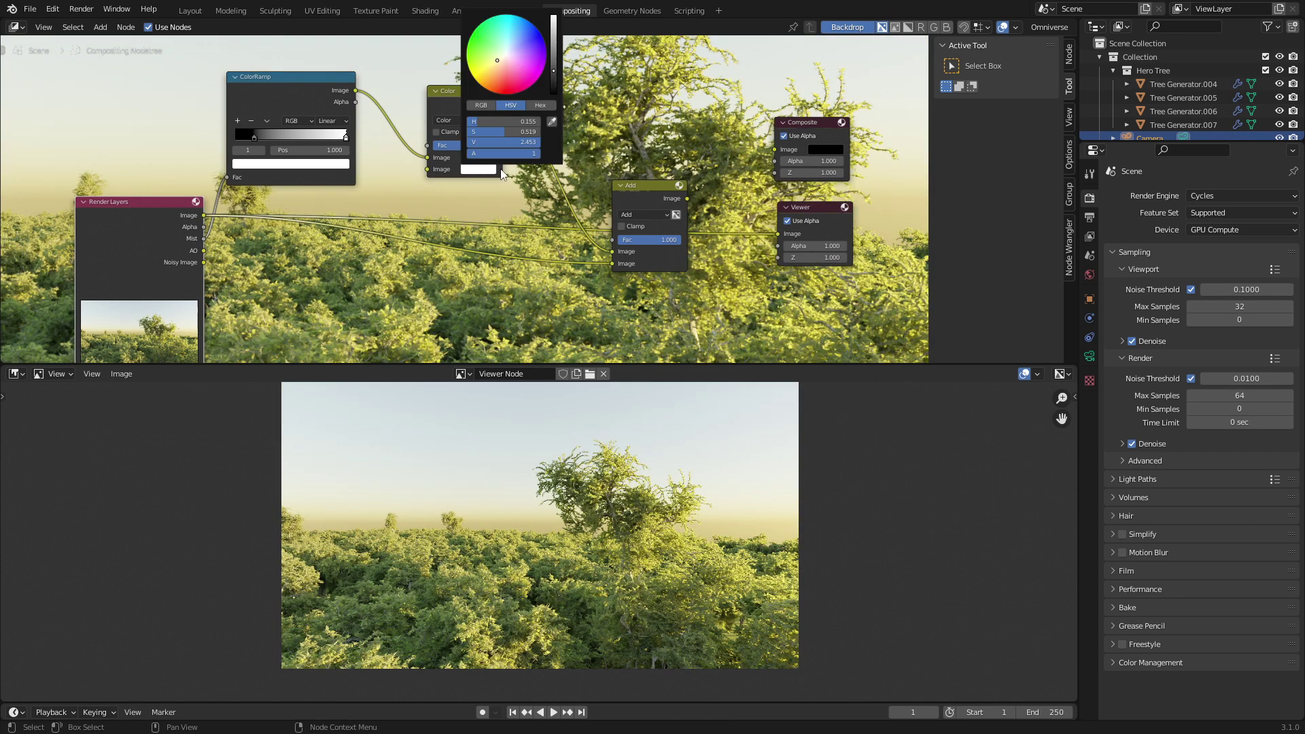
pyautogui.press('e')
pyautogui.click(433, 38)
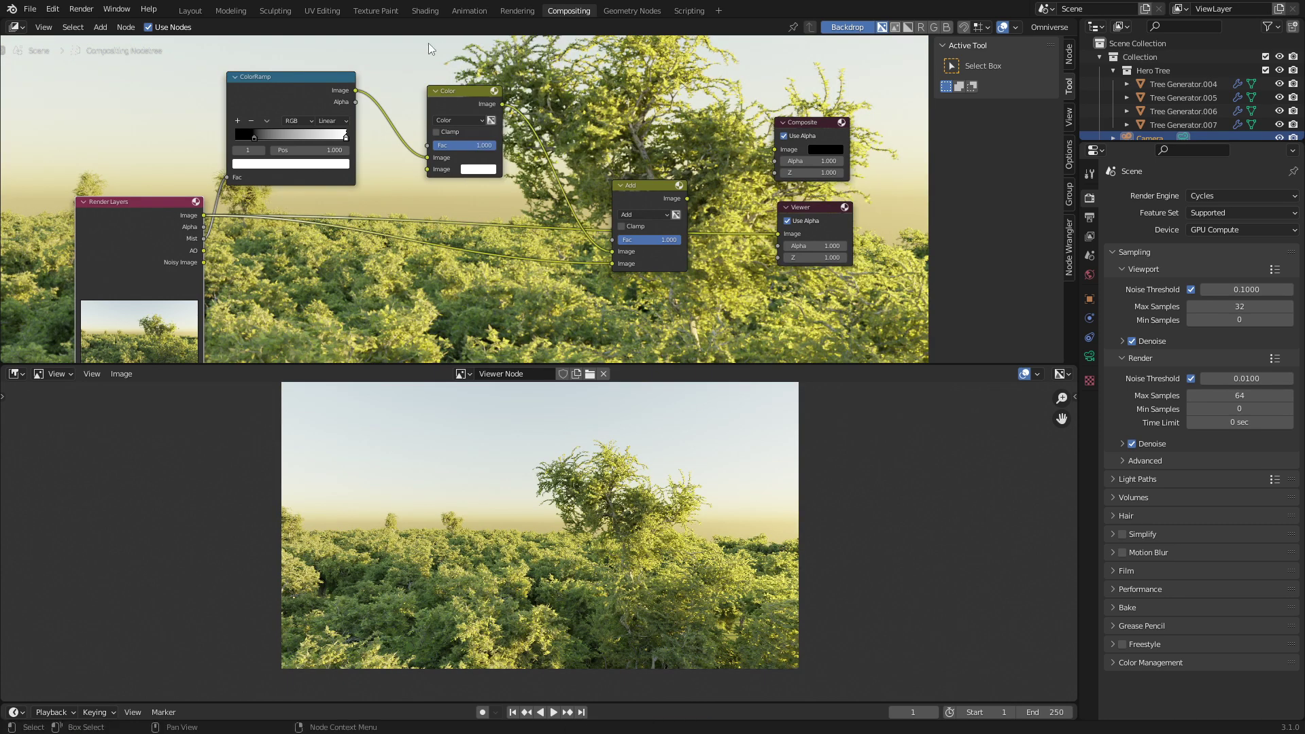
pyautogui.click(478, 169)
pyautogui.keyDown('ctrl'); pyautogui.keyDown('shift'); pyautogui.click(646, 190); pyautogui.keyUp('shift'); pyautogui.keyUp('ctrl')
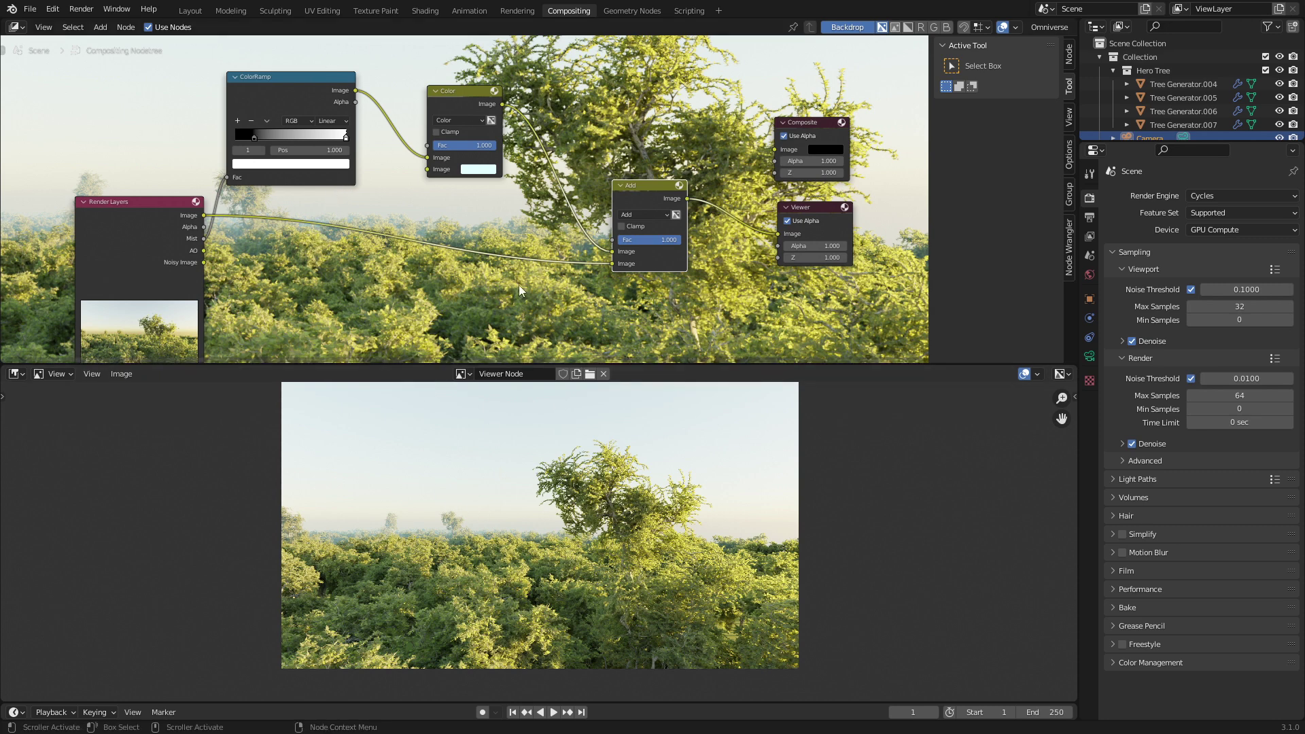
# - Insert a new Mix node on the Color-to-Add link
pyautogui.moveTo(463, 94); pyautogui.dragTo(429, 91)
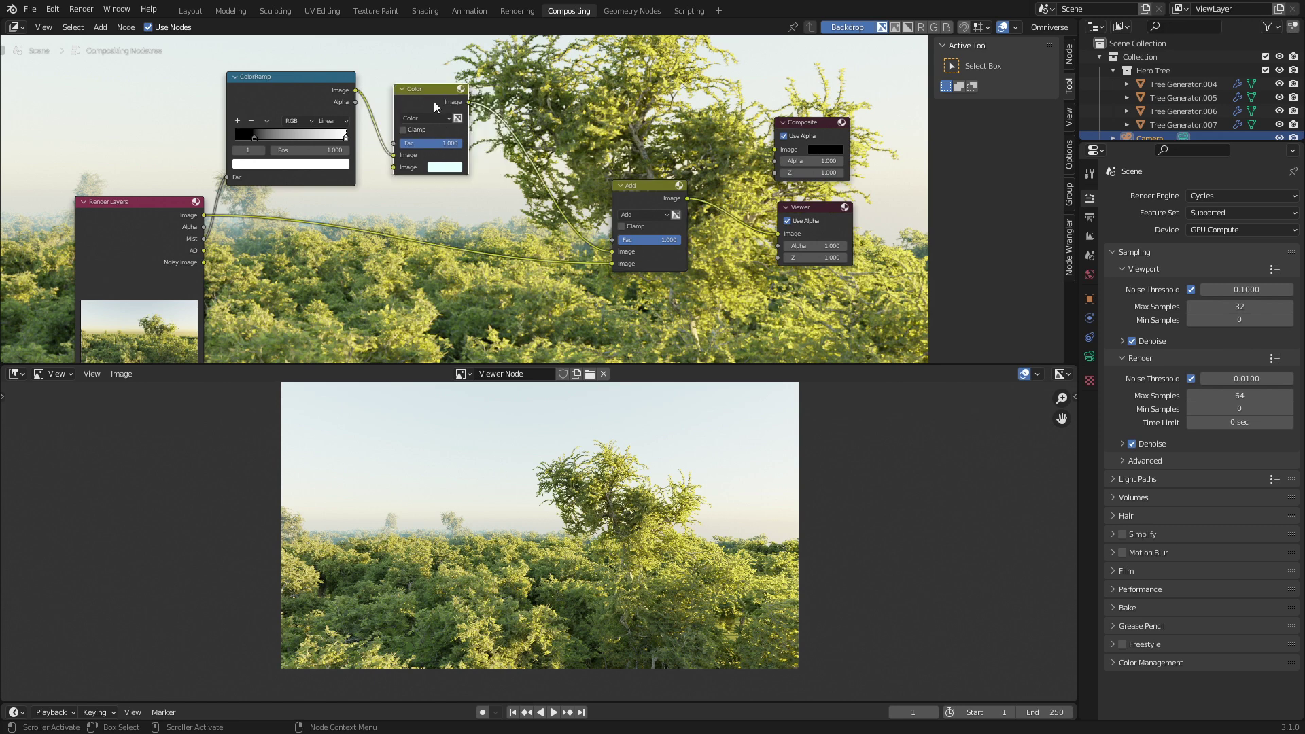
pyautogui.hotkey('shift', 'a')
pyautogui.click(519, 177)
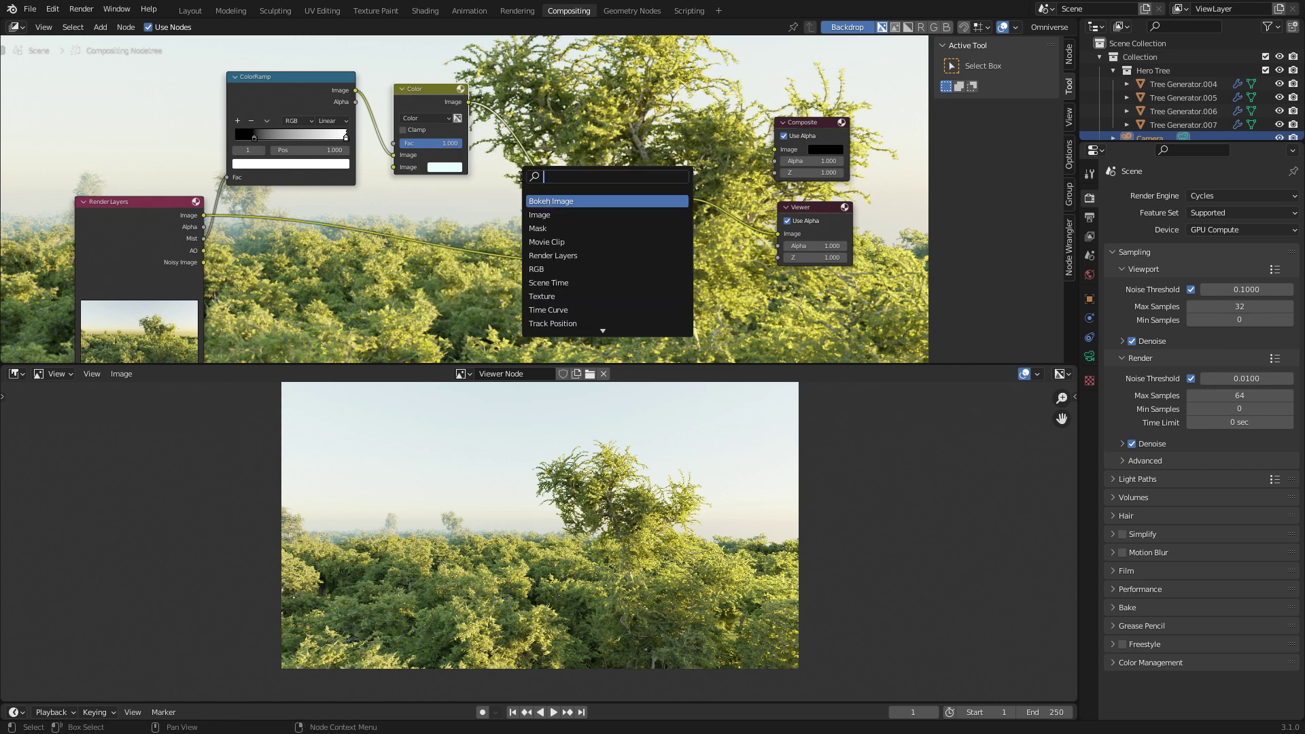
pyautogui.write('mix')
pyautogui.press('Return')
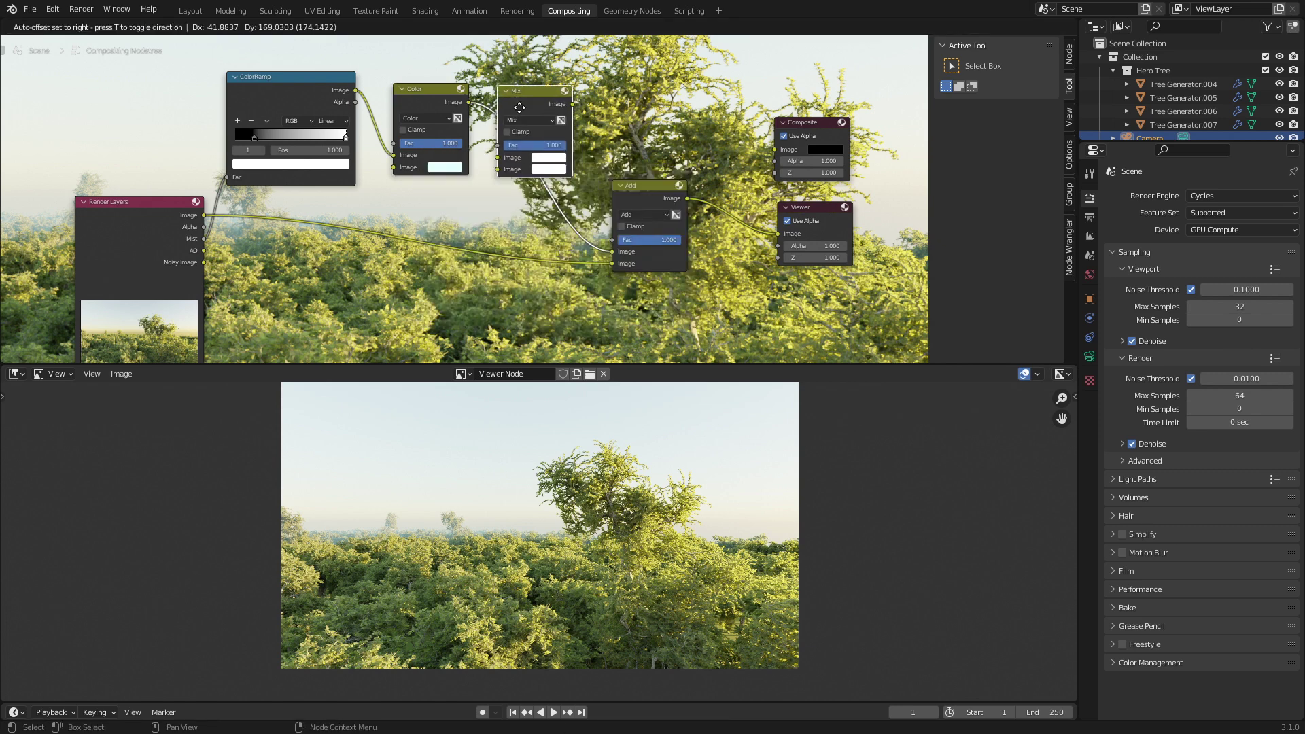
pyautogui.click(519, 108)
# - Set the new node to Multiply with a black colour and factor 0.333
pyautogui.click(536, 120)
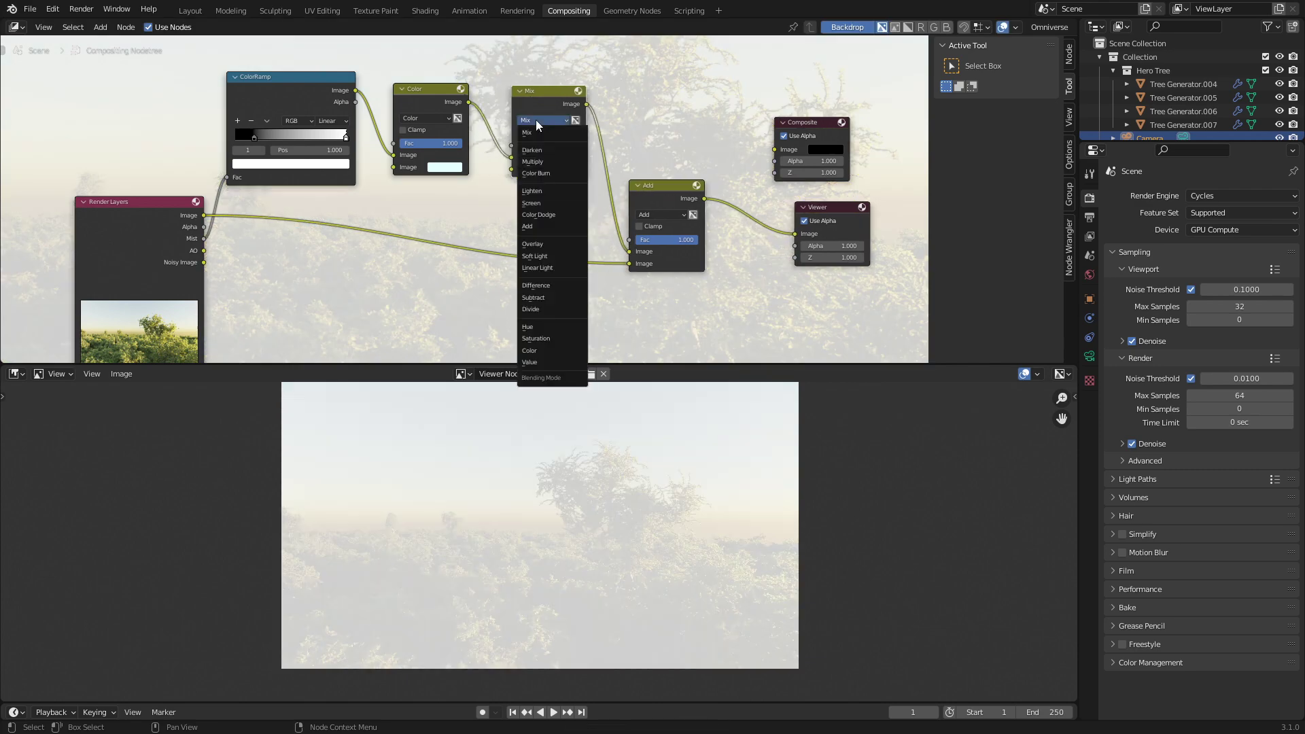
pyautogui.click(548, 161)
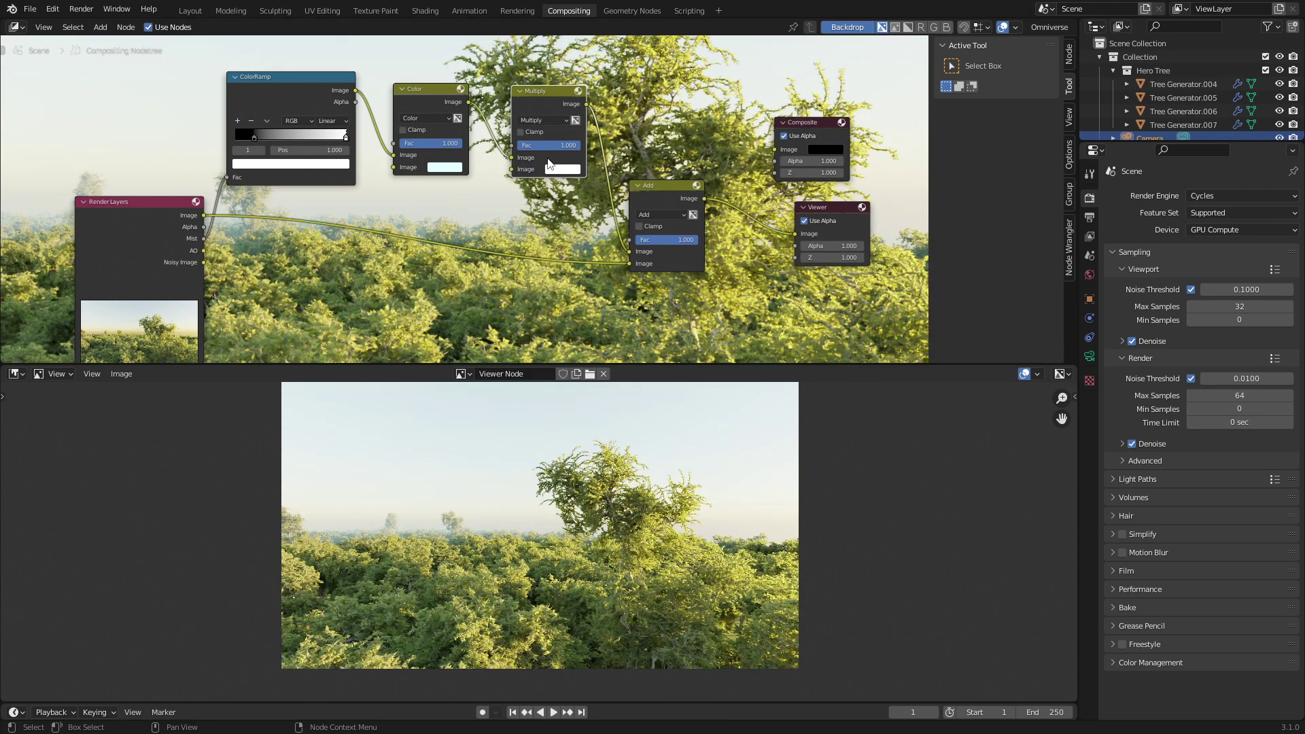
pyautogui.click(563, 171)
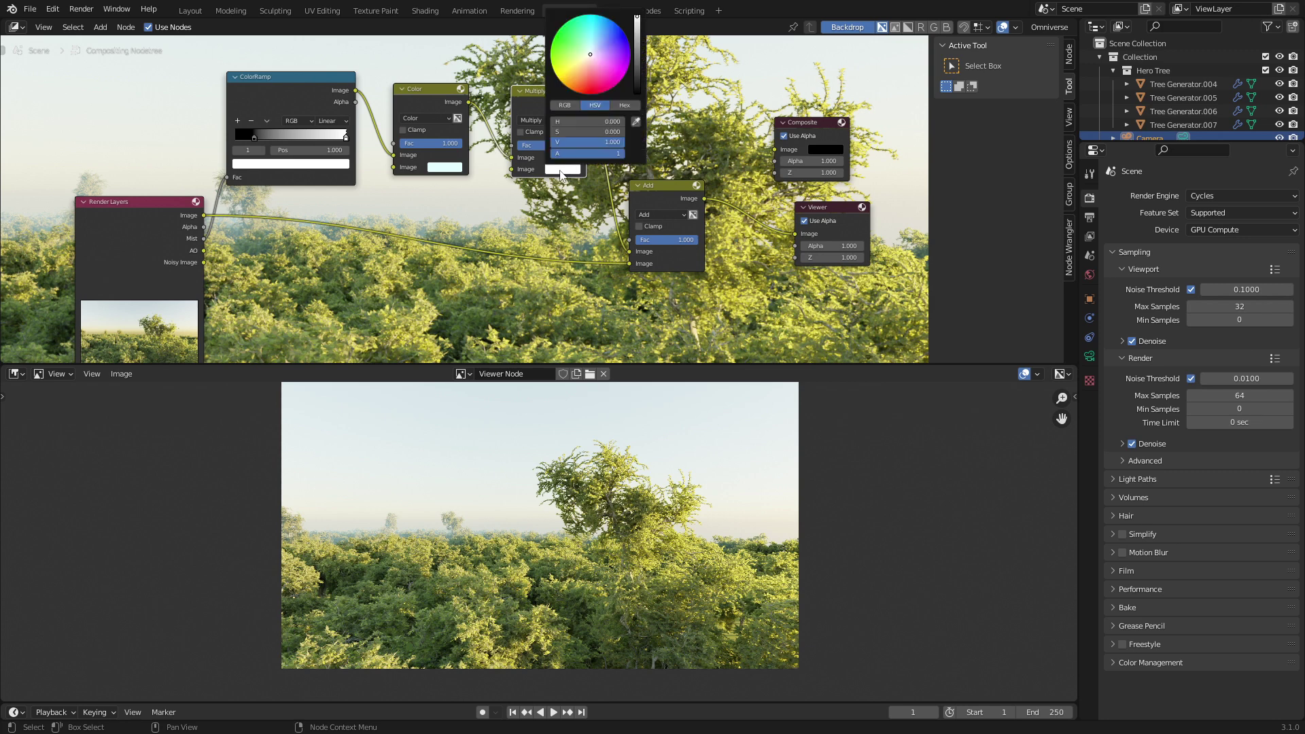
pyautogui.moveTo(636, 68); pyautogui.dragTo(636, 96)
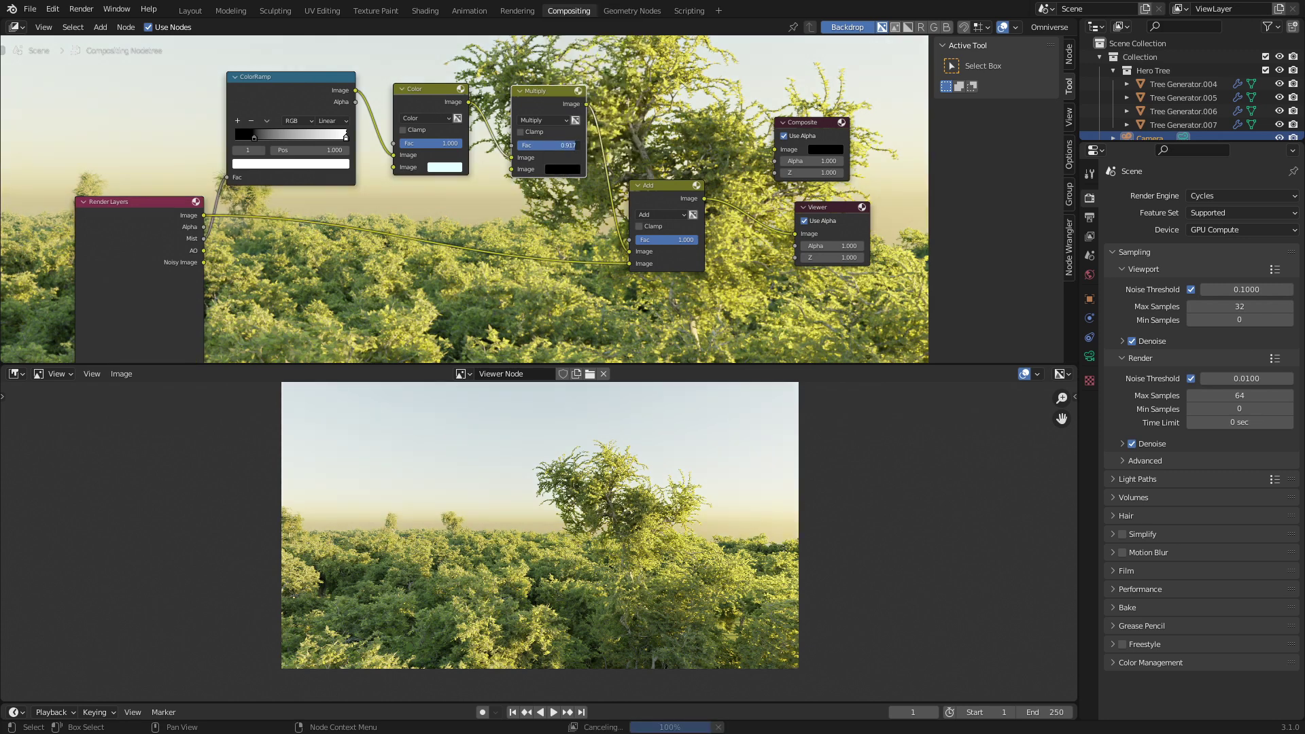
pyautogui.moveTo(568, 145); pyautogui.dragTo(540, 145)
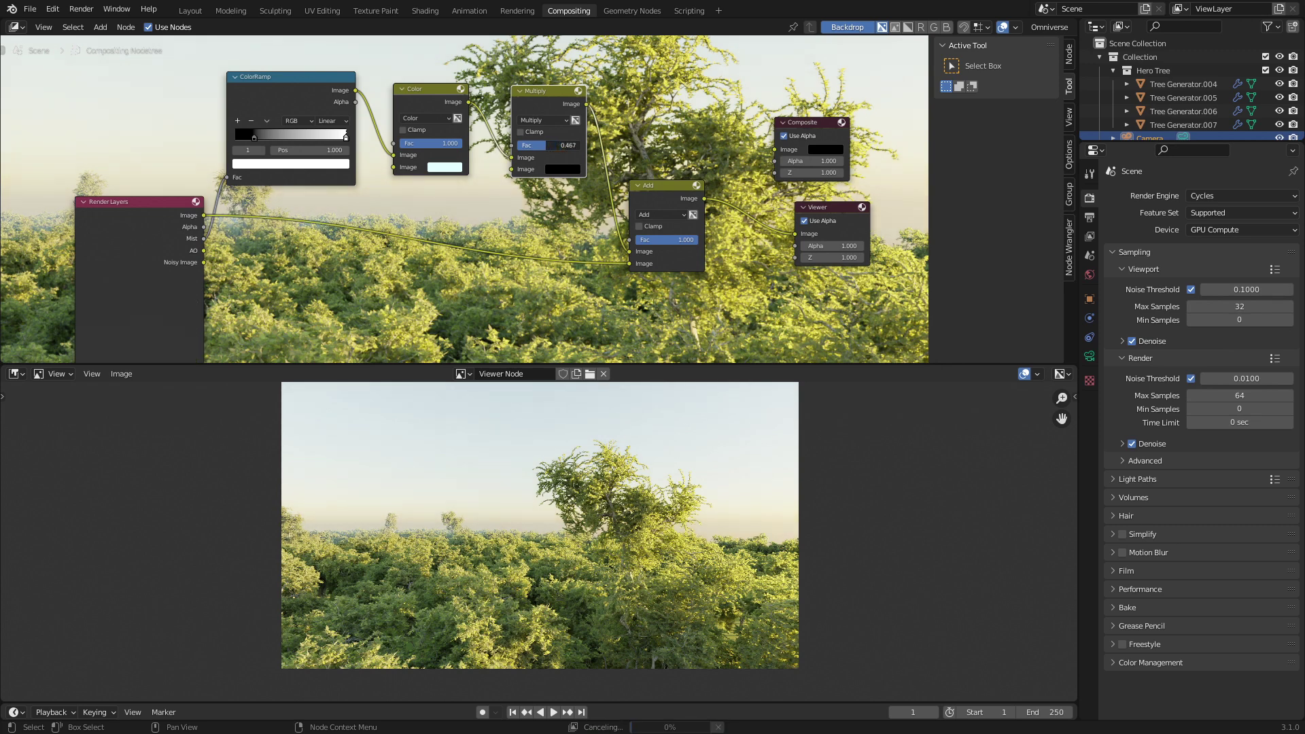
pyautogui.moveTo(552, 145); pyautogui.dragTo(537, 144)
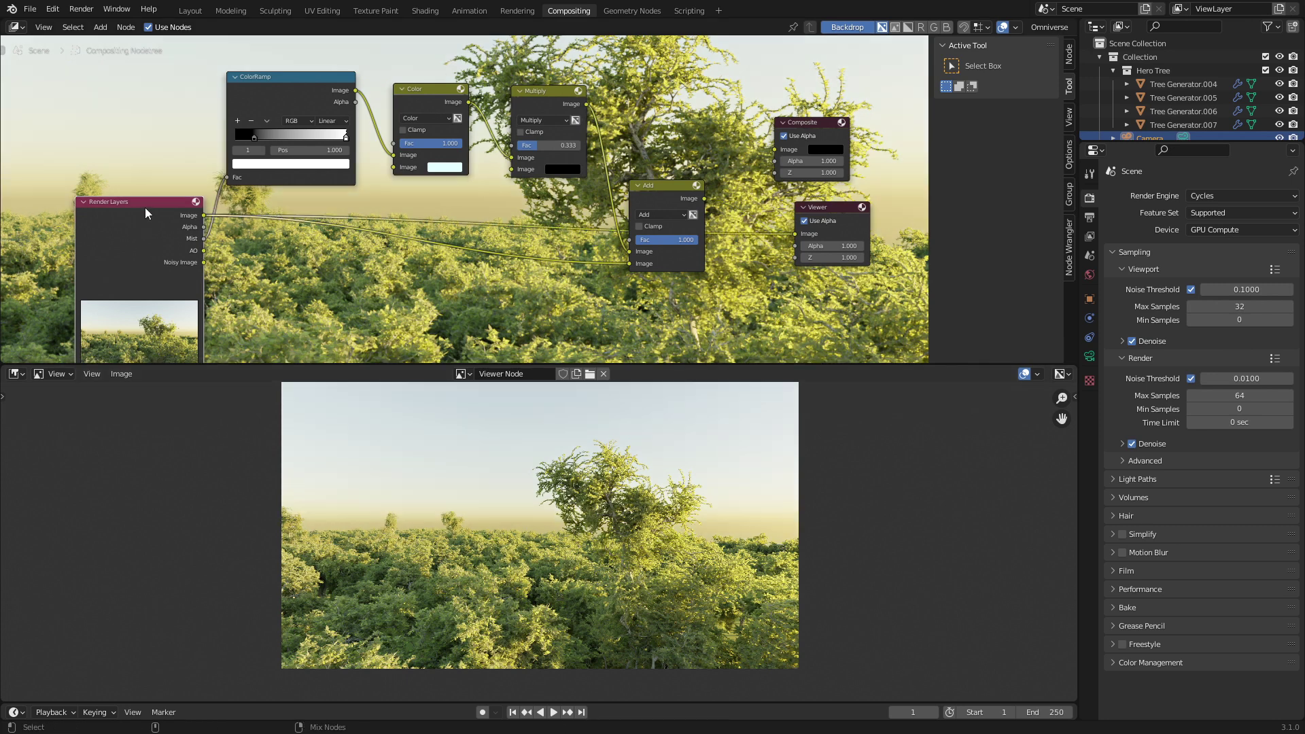
# - Mute and unmute the Add node to compare the city render with and without haze
pyautogui.click(672, 187)
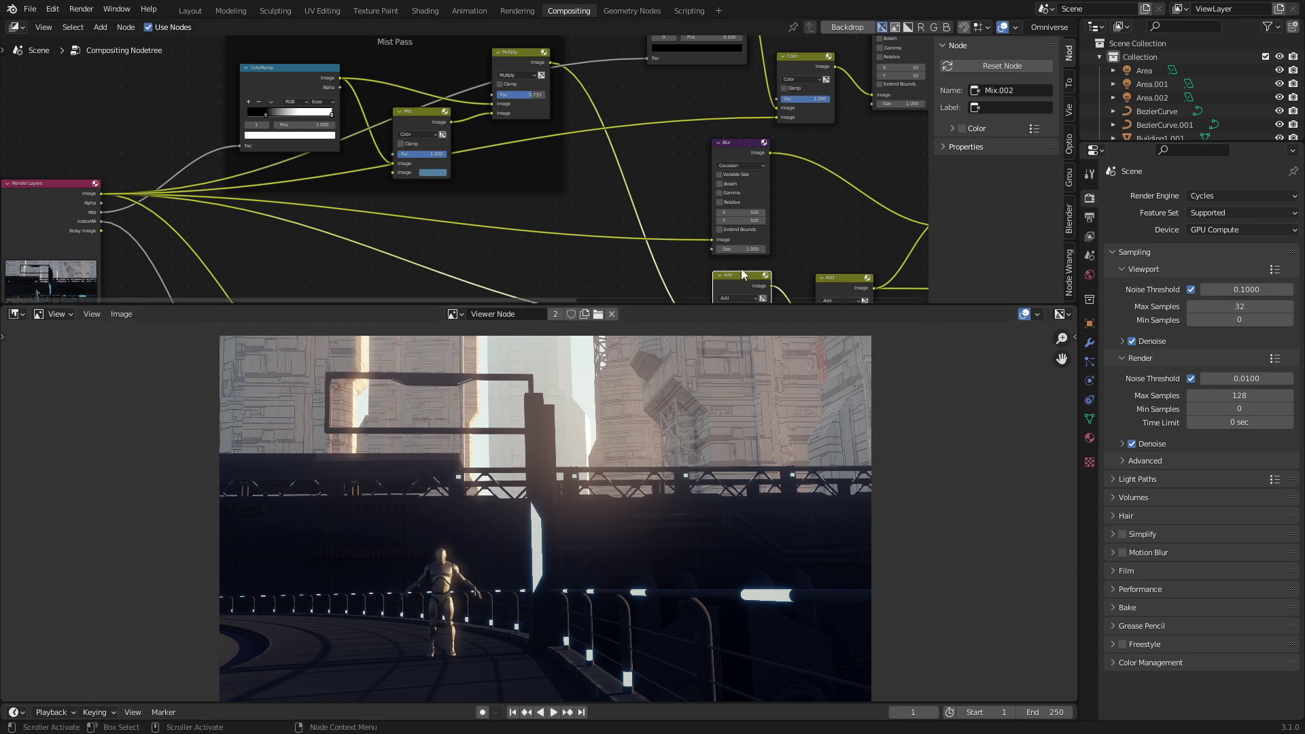
pyautogui.press('m')
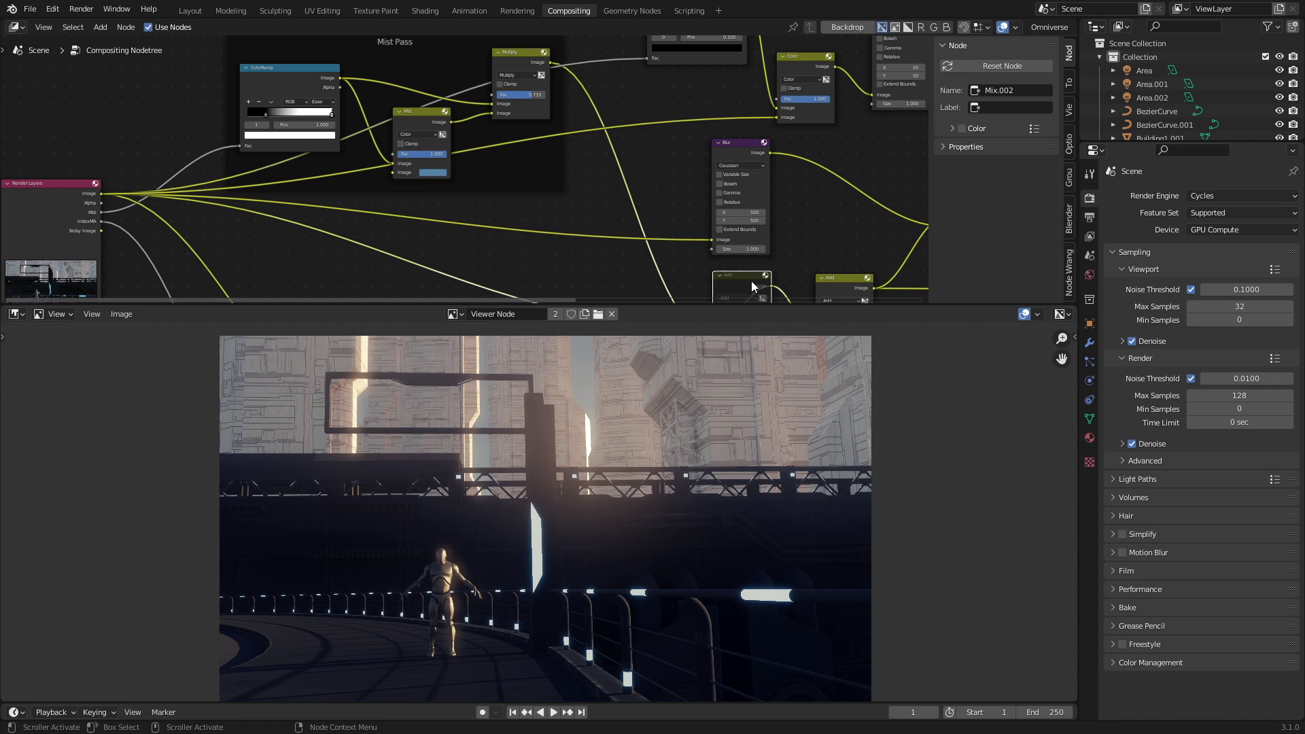
pyautogui.press('m')
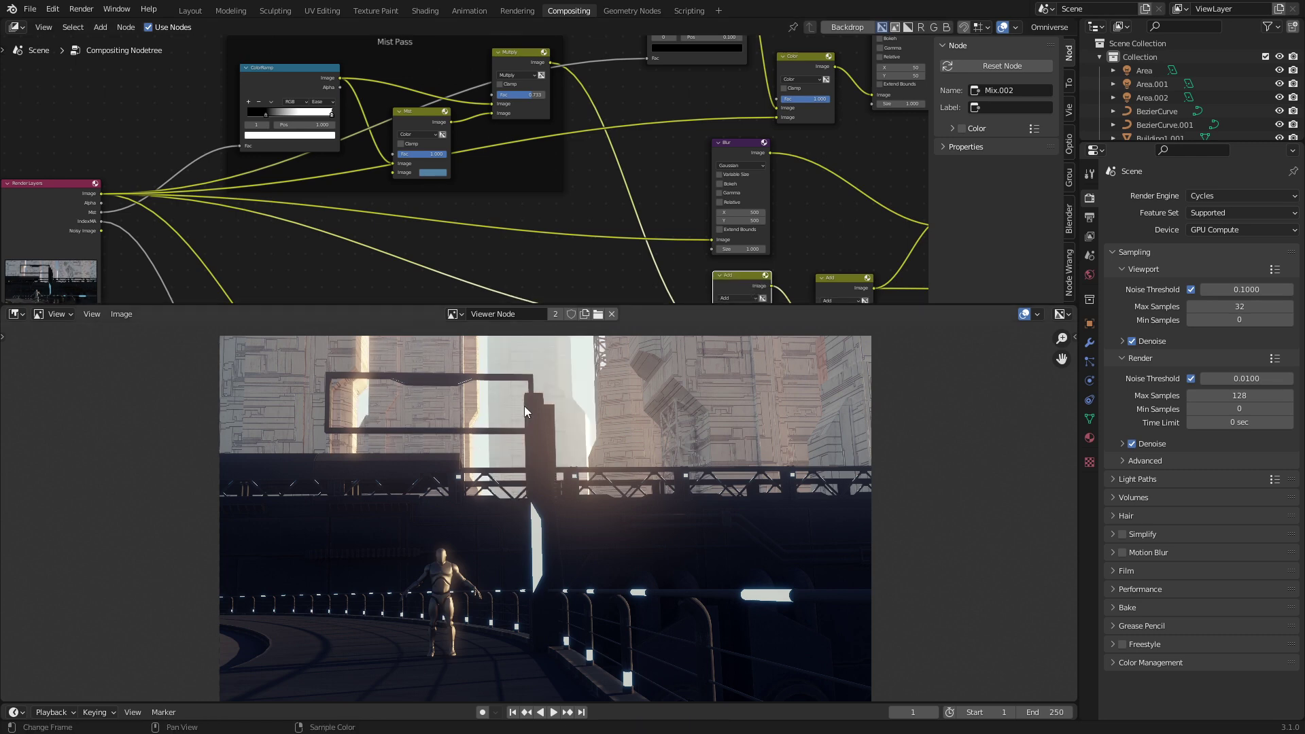
pyautogui.scroll(4, 619, 612)
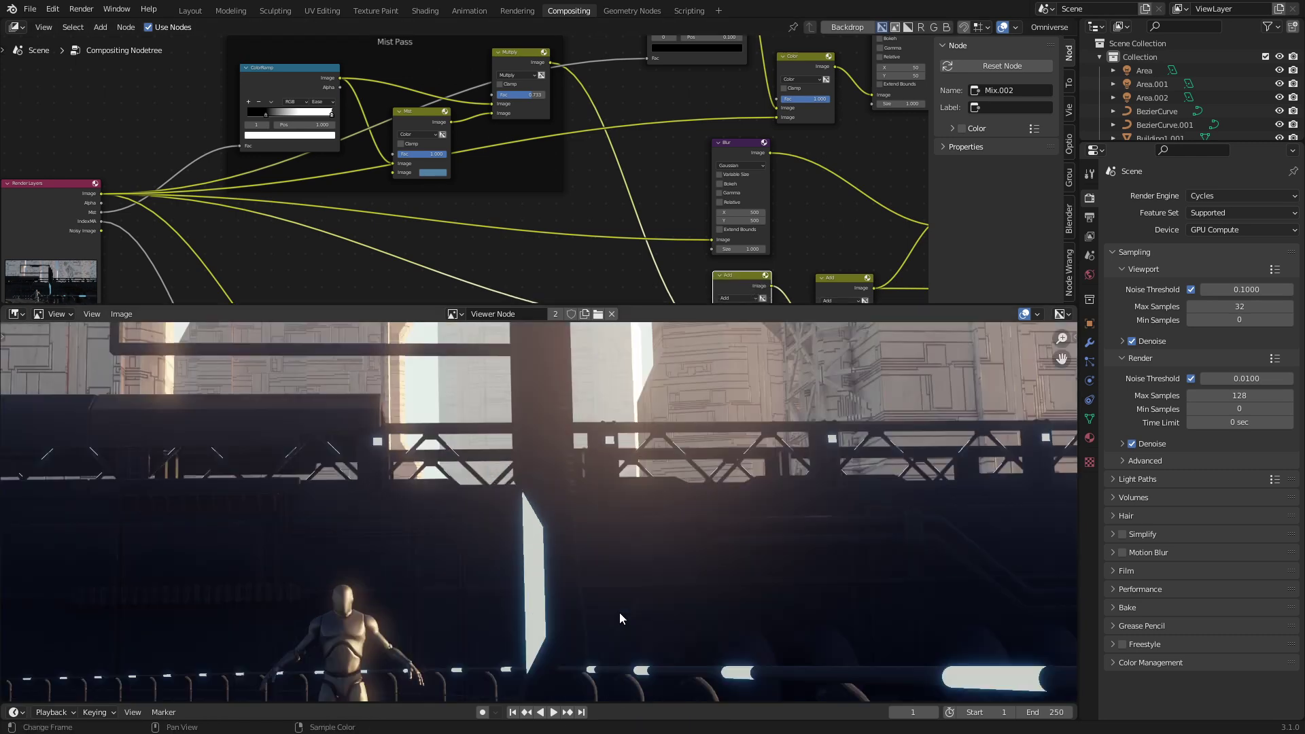
pyautogui.moveTo(617, 565); pyautogui.dragTo(615, 490, button='middle')
pyautogui.moveTo(598, 665); pyautogui.dragTo(596, 503, button='middle')
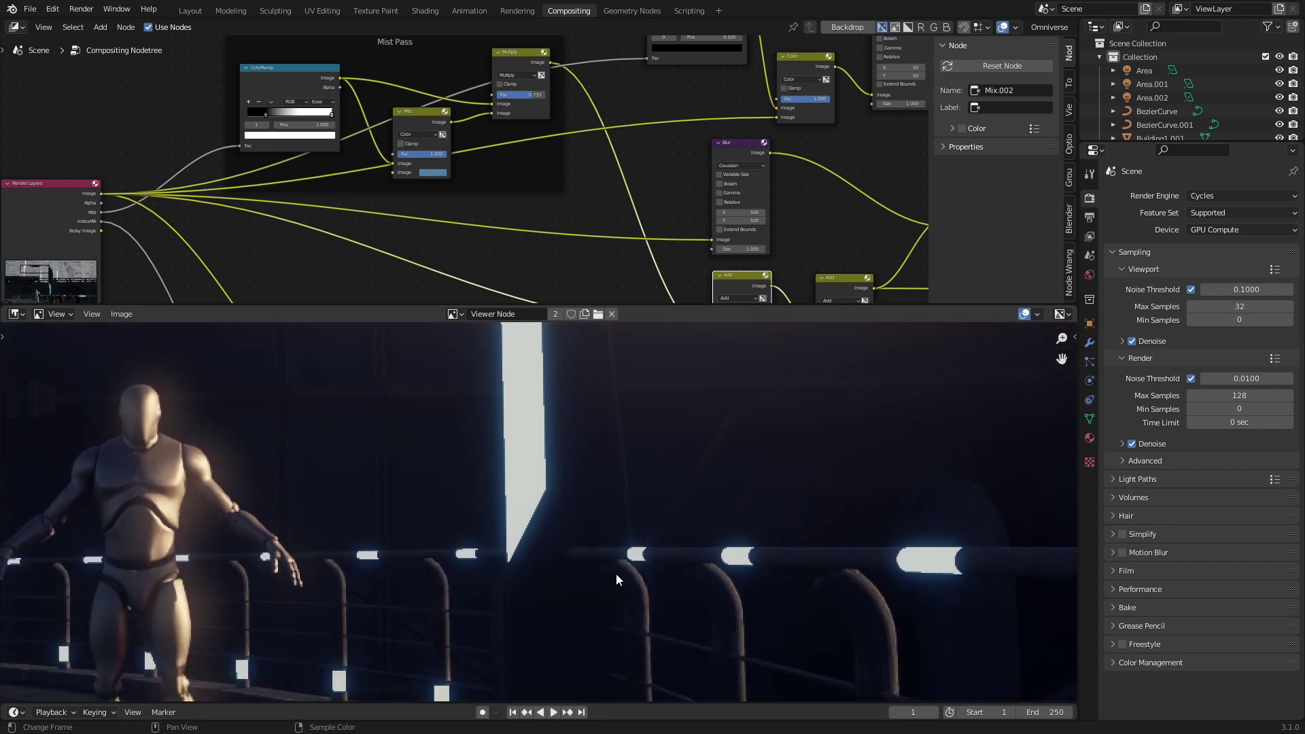
pyautogui.scroll(-6, 618, 574)
pyautogui.press('Home')
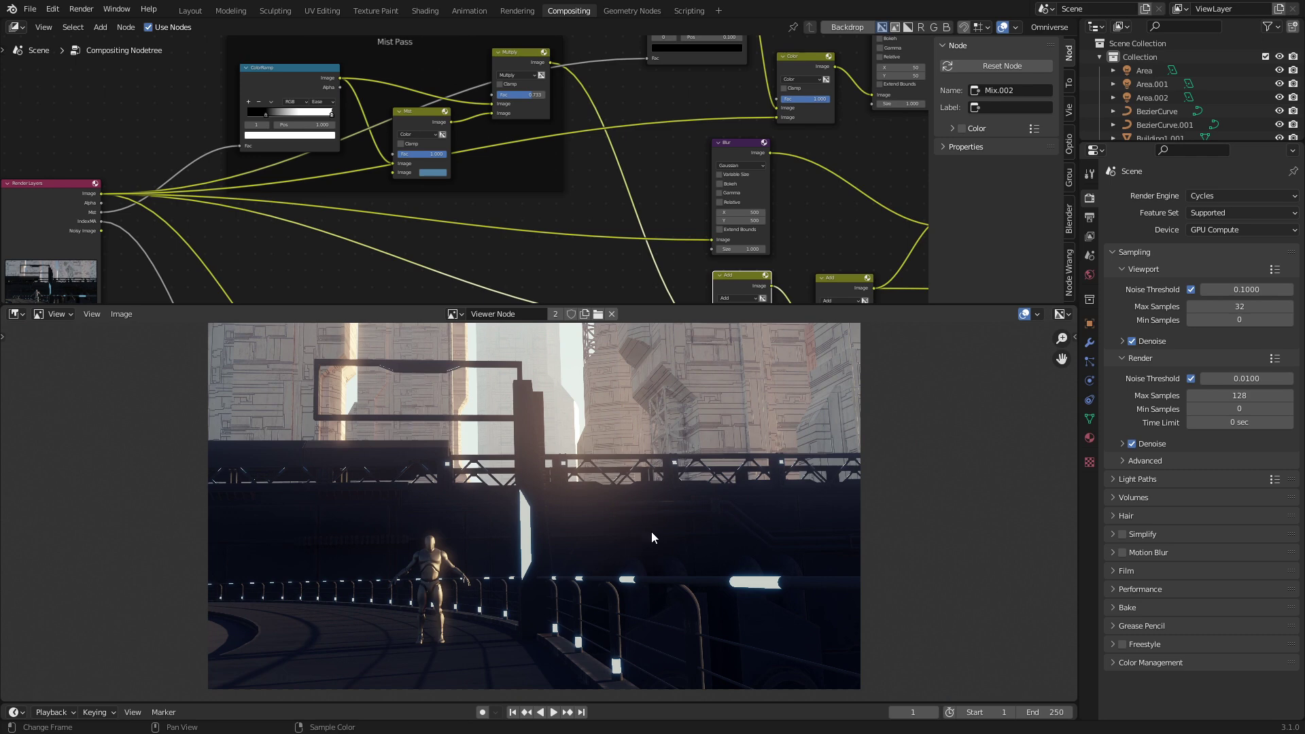
# - Move the Mist Pass ColorRamp white stop to 0.727 and the black stop to 0.000
pyautogui.moveTo(332, 114); pyautogui.dragTo(279, 116)
pyautogui.moveTo(266, 114)
pyautogui.mouseDown()
pyautogui.moveTo(248, 114)
pyautogui.moveTo(271, 117)
pyautogui.mouseUp()
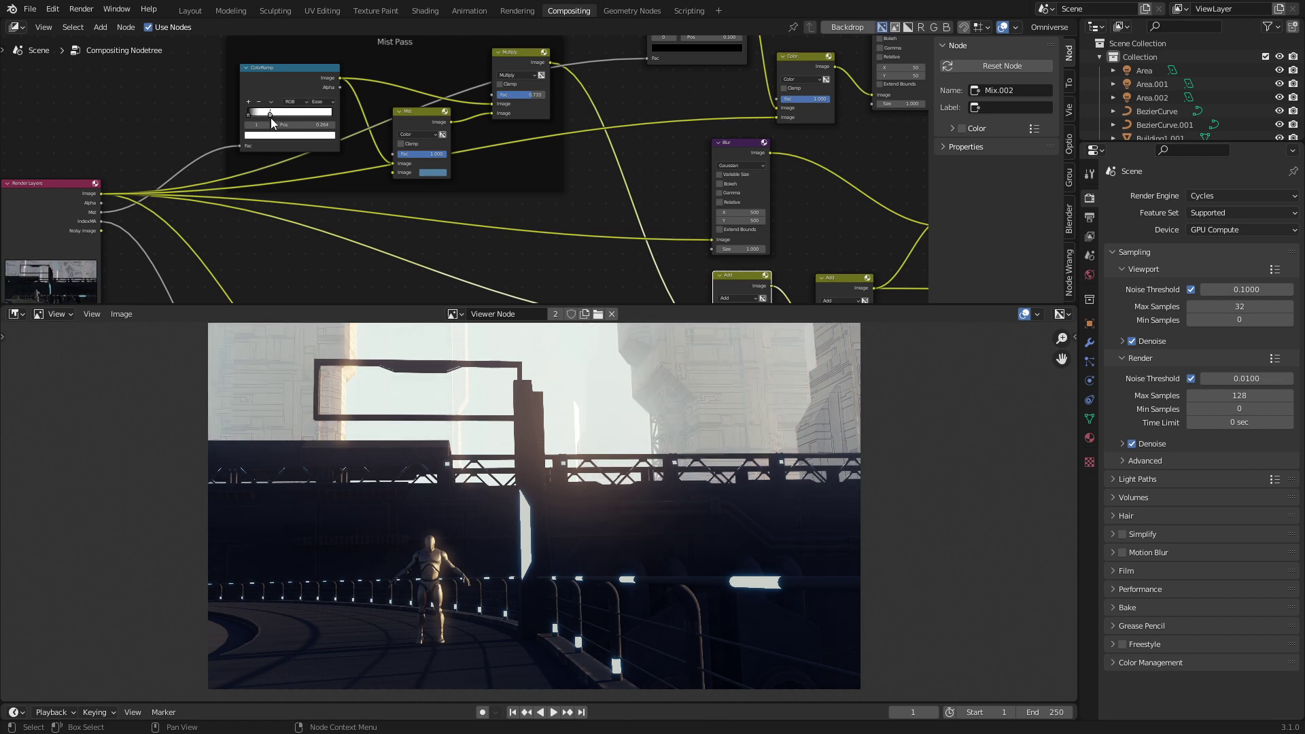